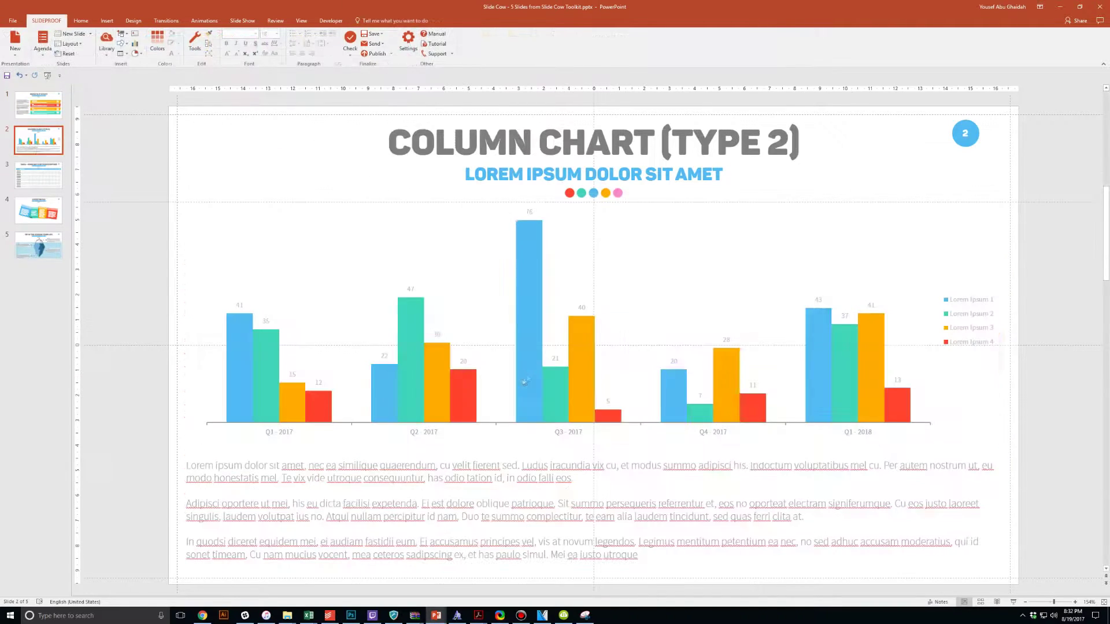
Edit the chart's blue series values, then select row 5's LOREM IPSEM text on the table slide
click(524, 382)
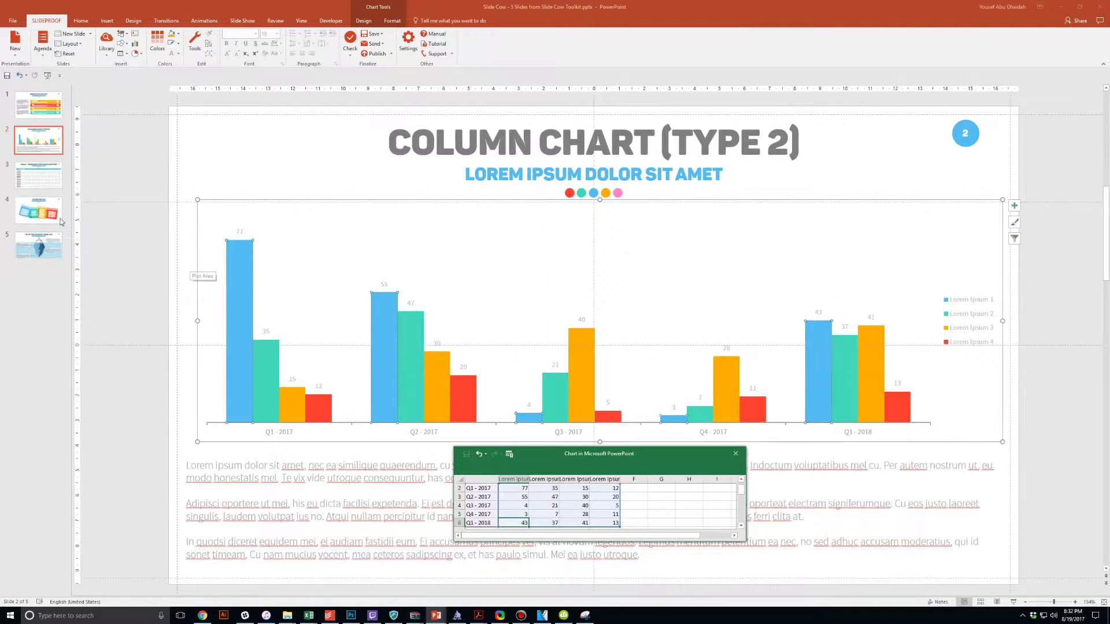
click(38, 175)
triple_click(238, 394)
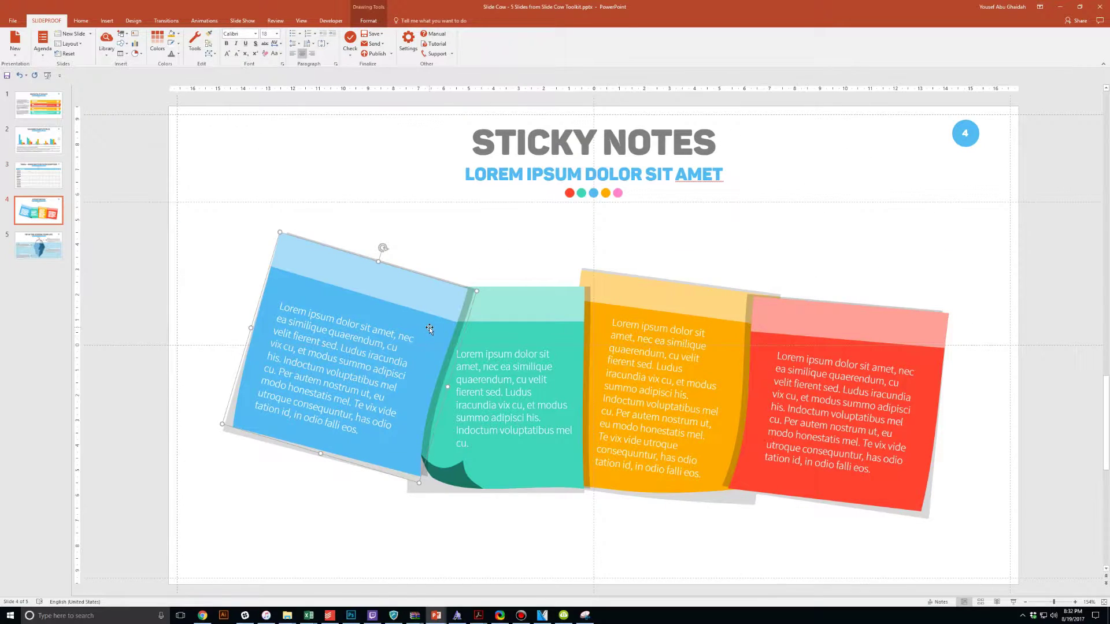
Replace the blue sticky note's text with 'Type wherever you'd like'
triple_click(323, 370)
text(Type whereve)
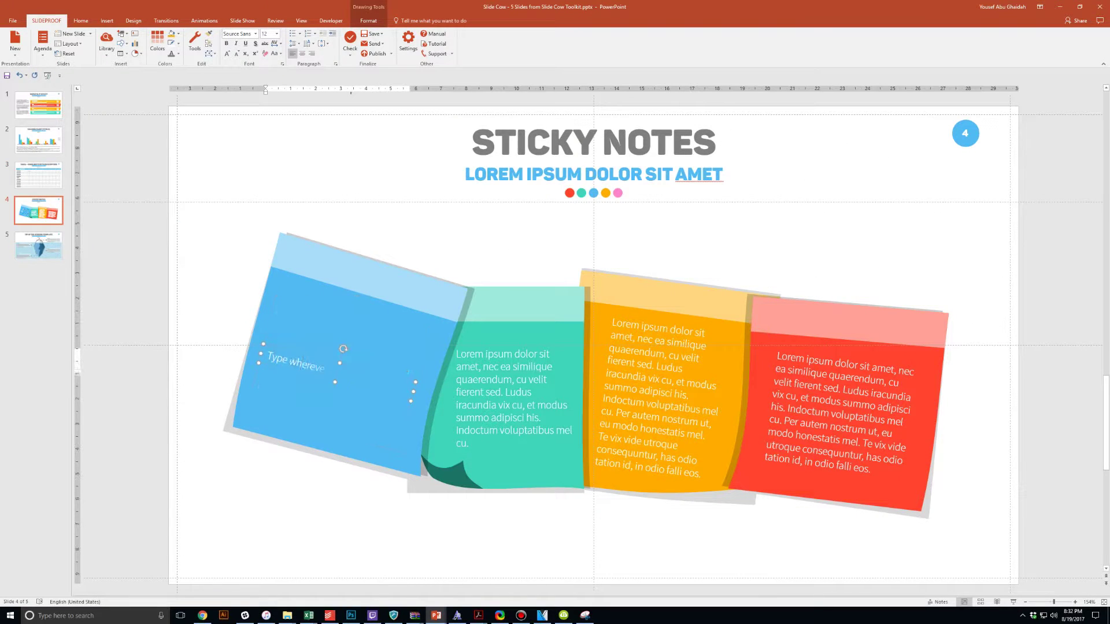
text(r you'd like)
click(368, 20)
Recolour the blue sticky note orange and the teal sticky note red
click(316, 33)
click(321, 119)
click(521, 300)
click(315, 33)
click(307, 118)
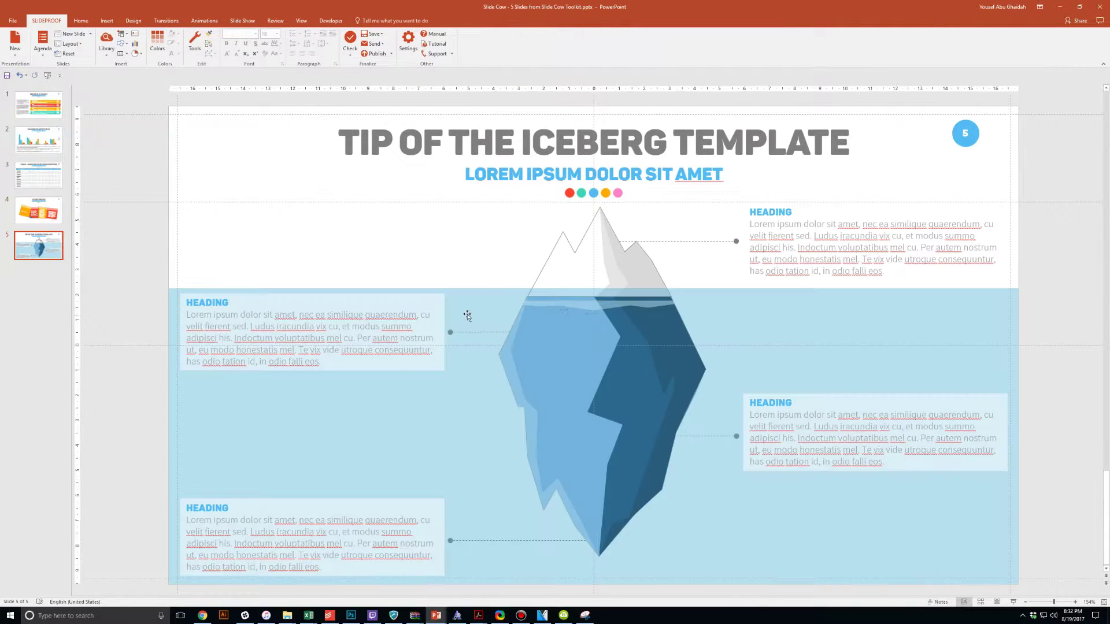
Apply a new fill to the left iceberg box and select the word HEADING
click(315, 33)
click(324, 119)
double_click(215, 301)
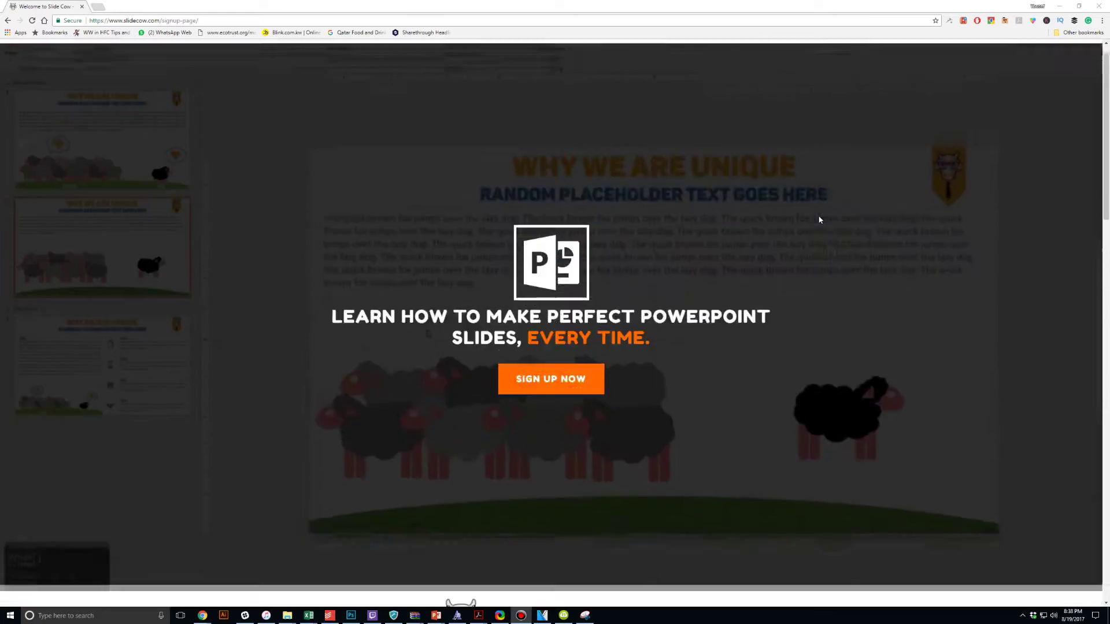
Scroll down the Slide Cow sign-up page to the subscribe form in the footer
scroll(820, 218, down, 20)
scroll(820, 220, down, 3)
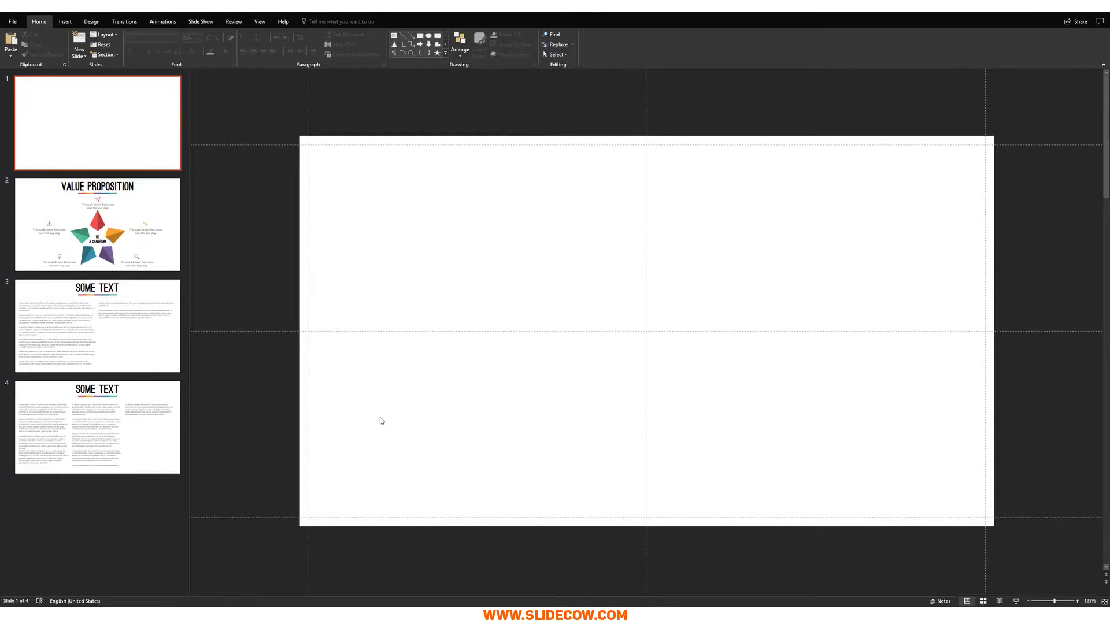
Insert a wide text box on slide 1 reading DRAFT in capitals
click(68, 26)
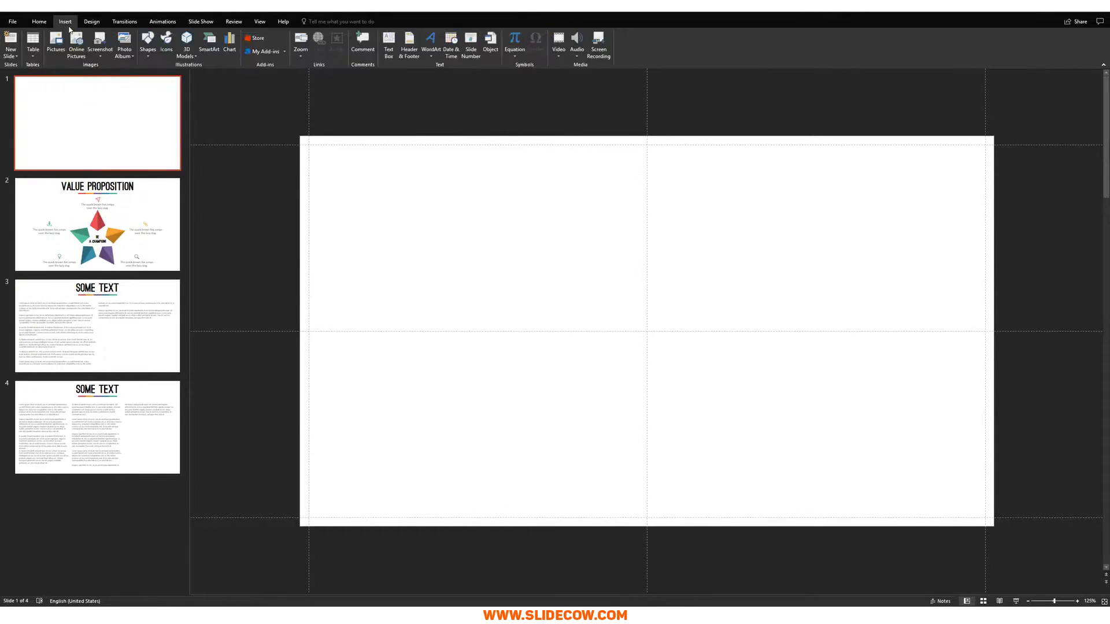
click(396, 51)
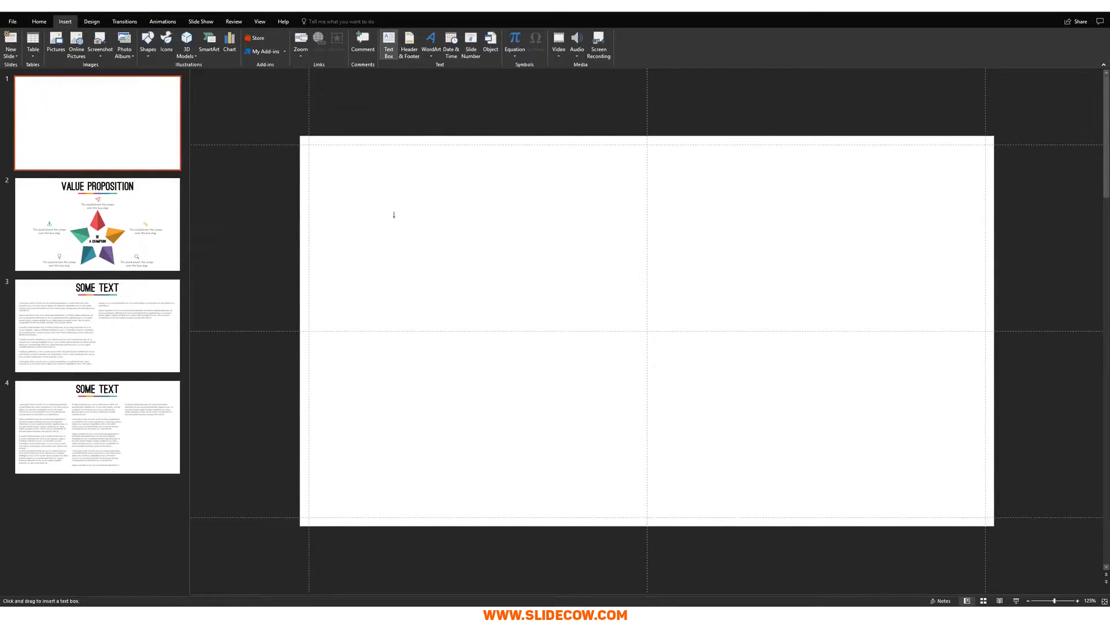
drag(374, 198, 928, 424)
key(Caps_Lock)
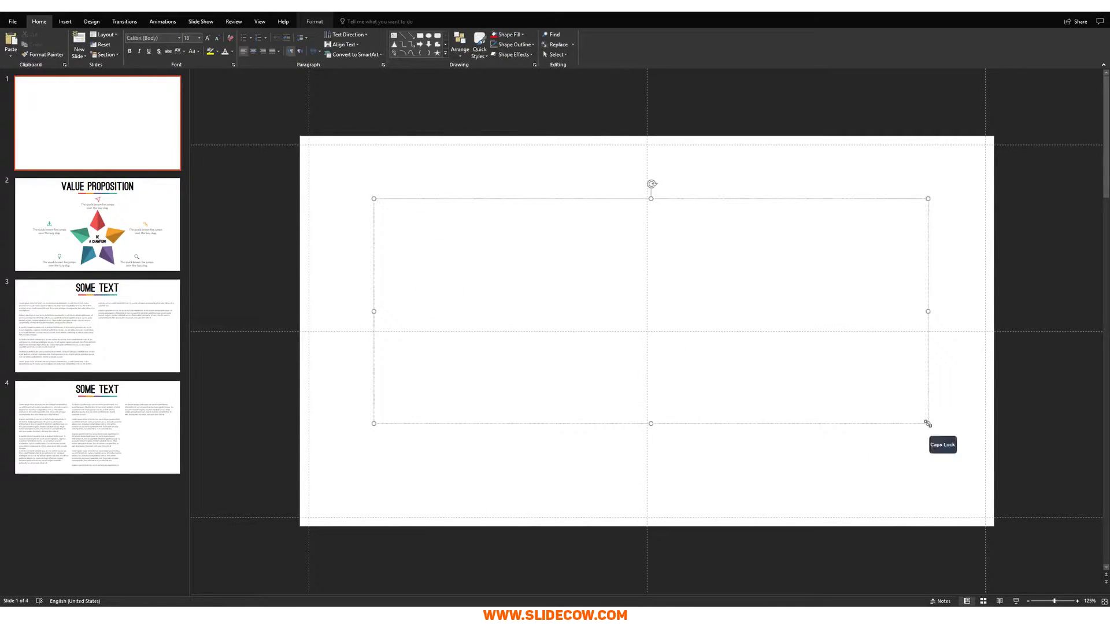
text(DRAFT)
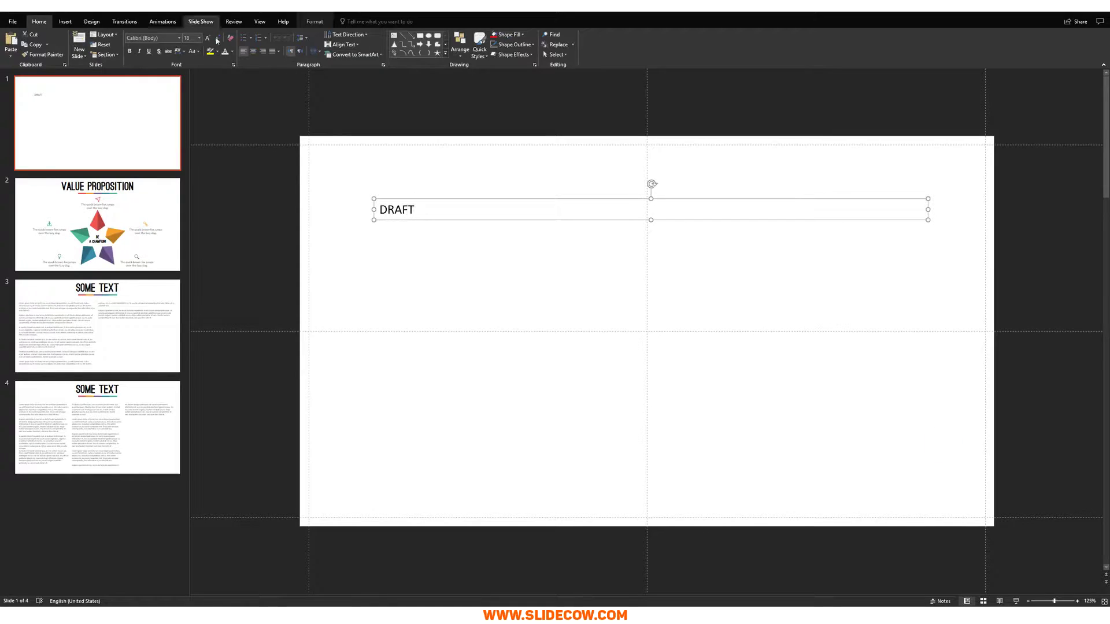
Enlarge the DRAFT text, set it to Raleway and make it bold
click(208, 38)
click(208, 38)
click(208, 38)
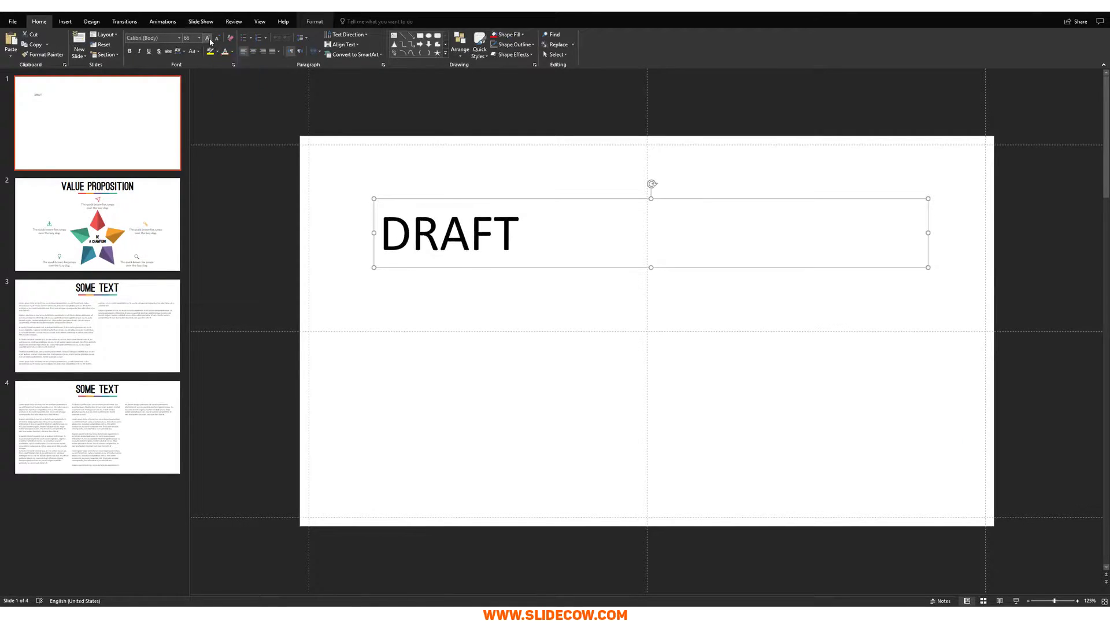
click(208, 38)
click(208, 38)
click(151, 38)
text(Raleway)
key(Return)
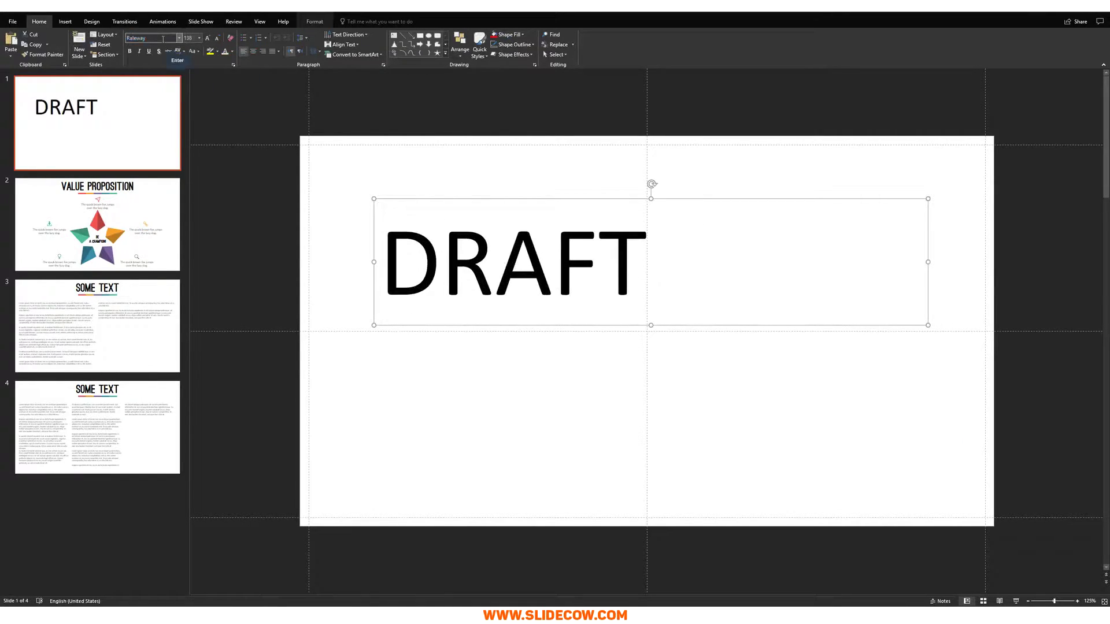
click(208, 38)
click(207, 38)
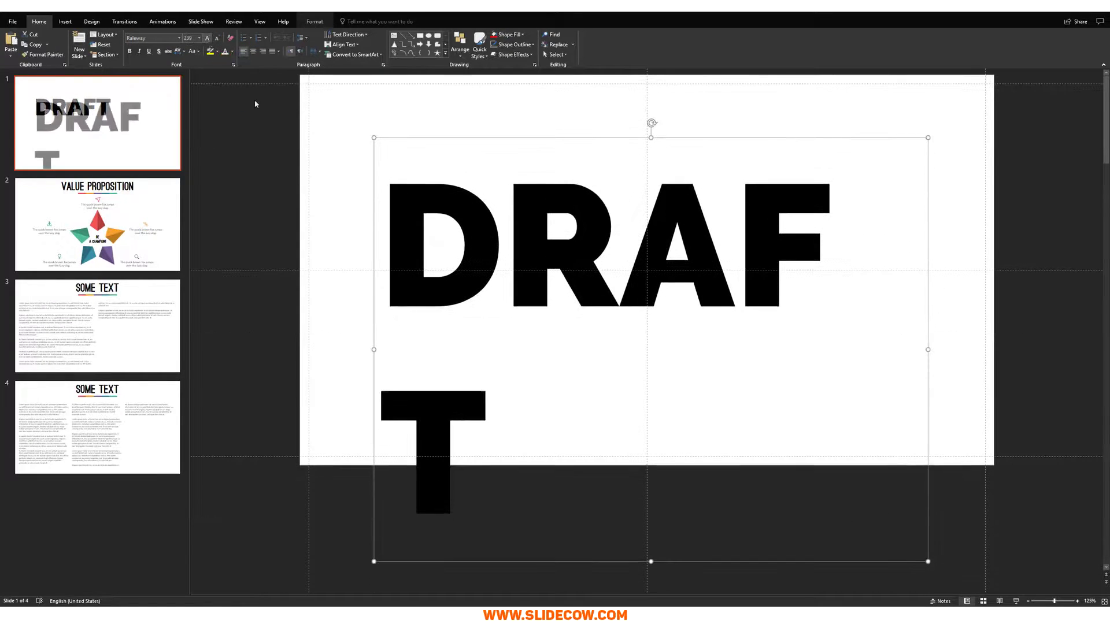
Widen the DRAFT box on both sides and centre its text
drag(373, 350, 306, 352)
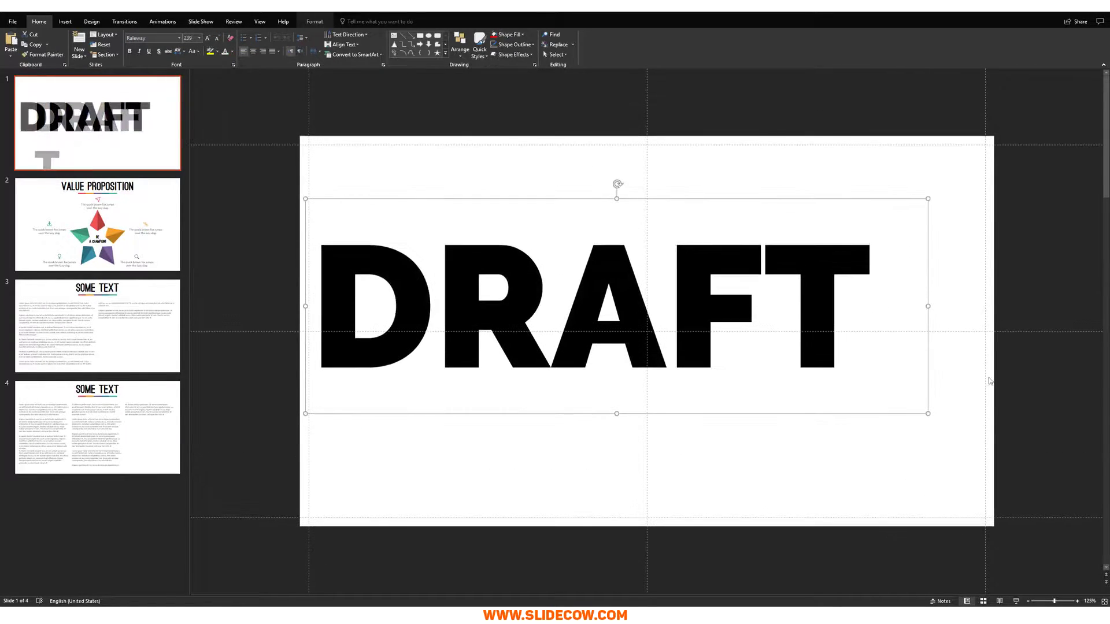
drag(928, 306, 985, 306)
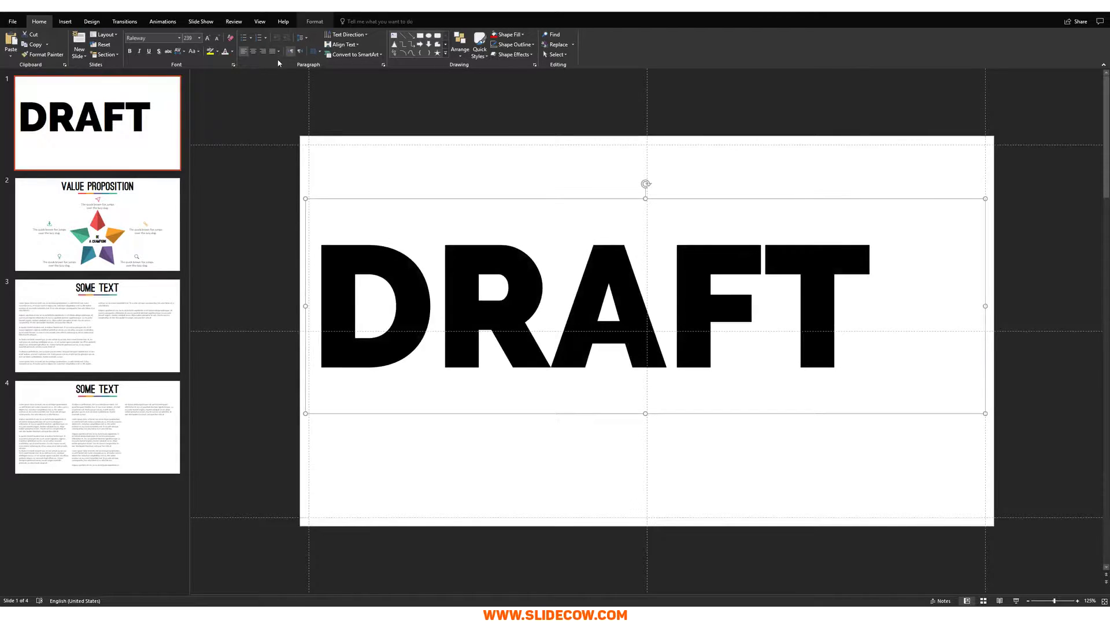
click(252, 51)
Align the DRAFT box to the centre and middle of the slide, then copy it
click(460, 44)
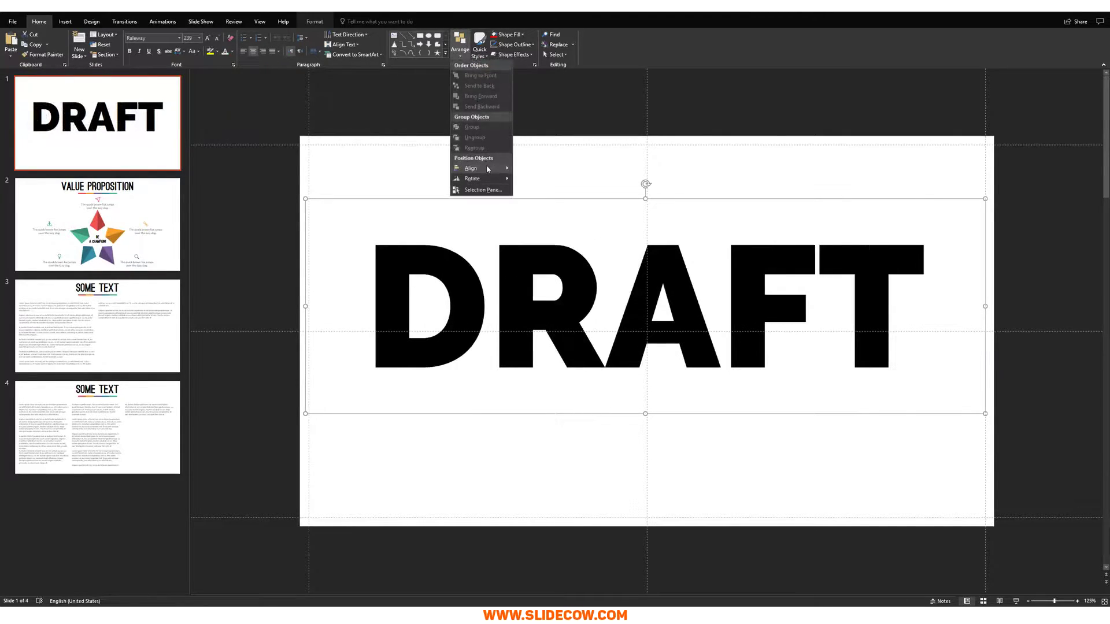
mouse_move(487, 168)
click(541, 179)
click(460, 43)
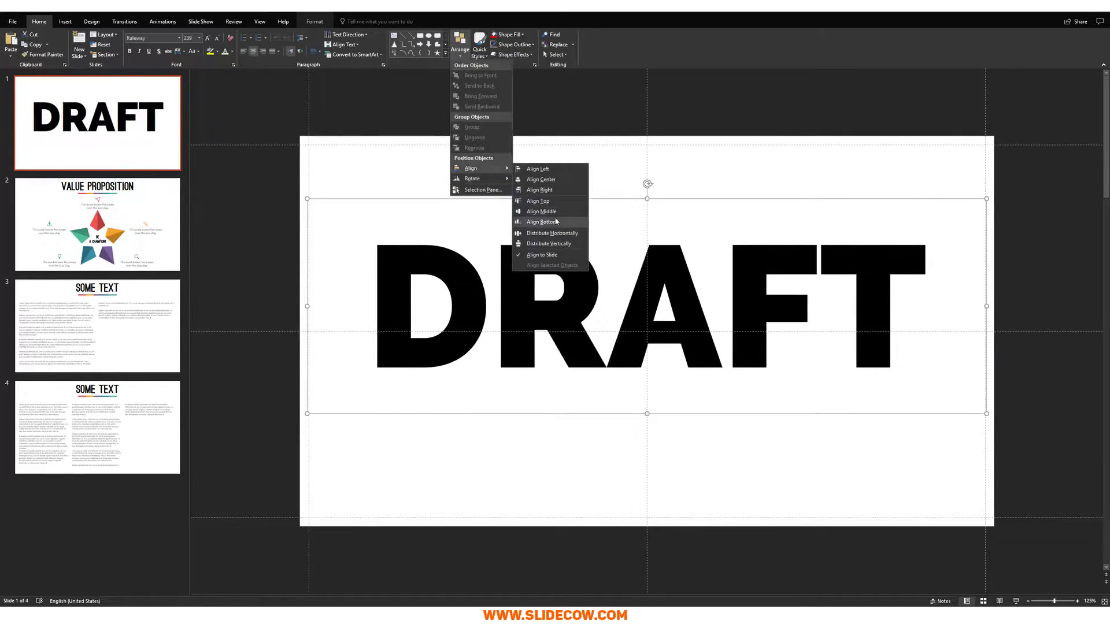
click(541, 211)
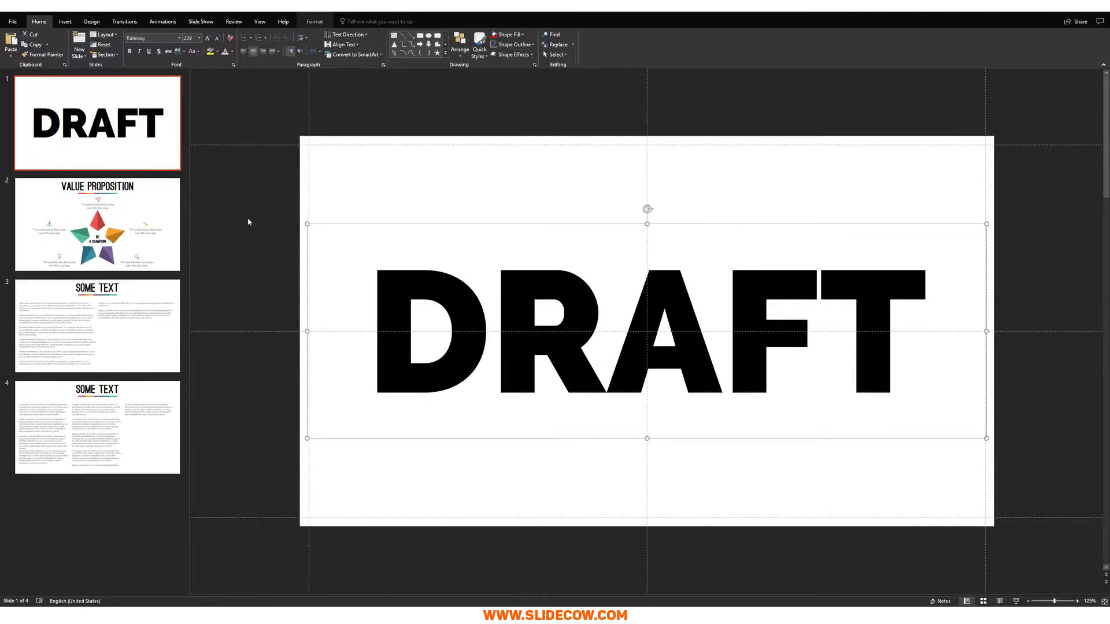
key(ctrl+c)
click(163, 217)
Paste the DRAFT box onto slide 2 and colour its text red
key(ctrl+v)
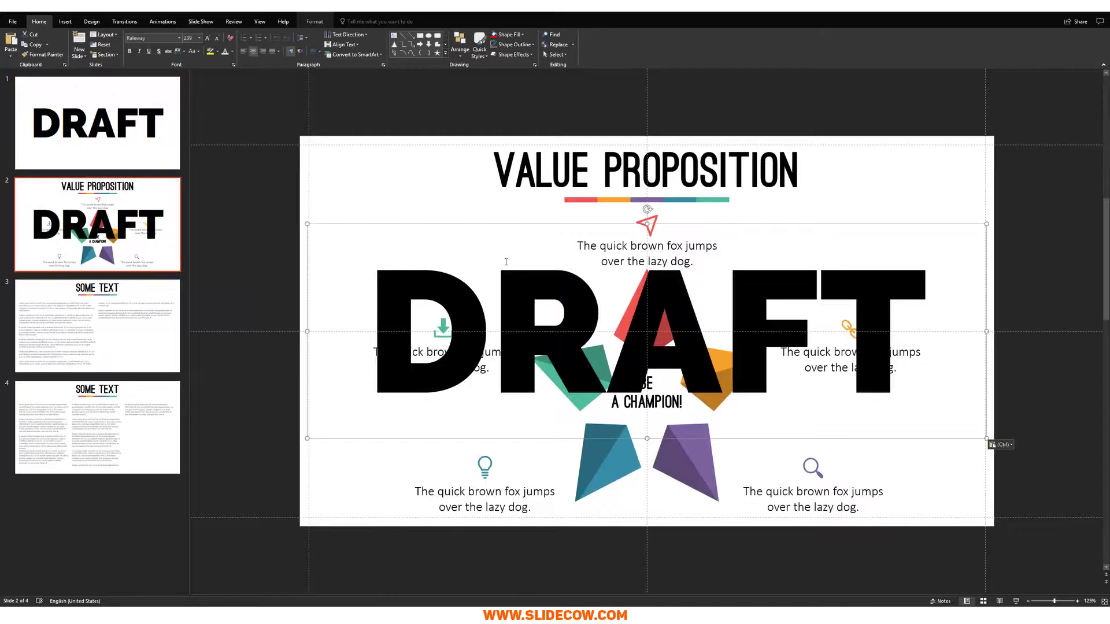
click(315, 22)
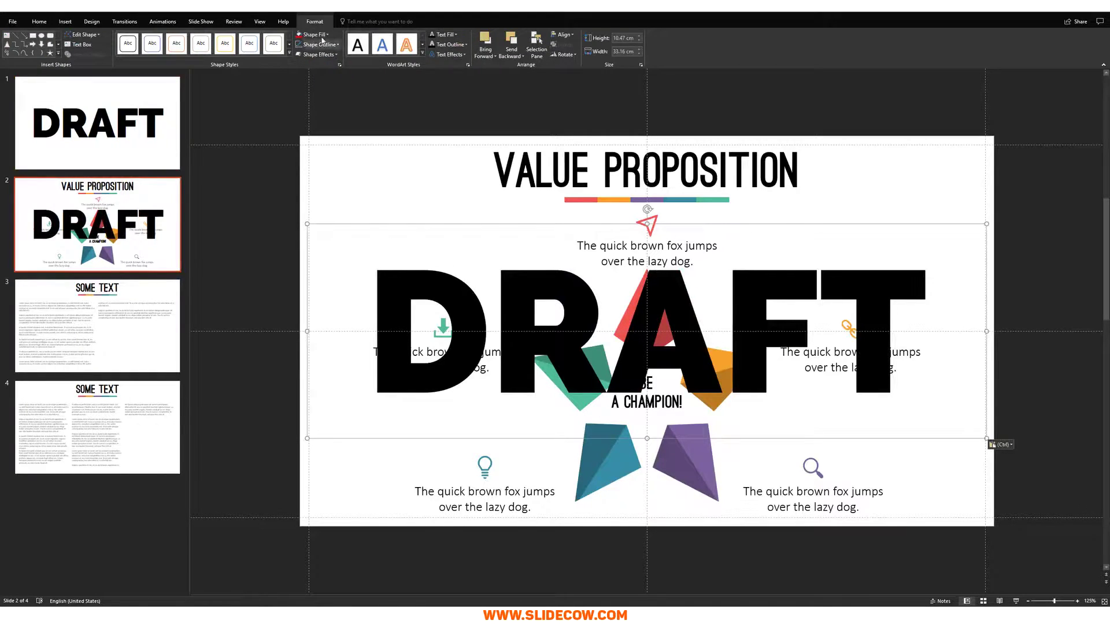
click(40, 22)
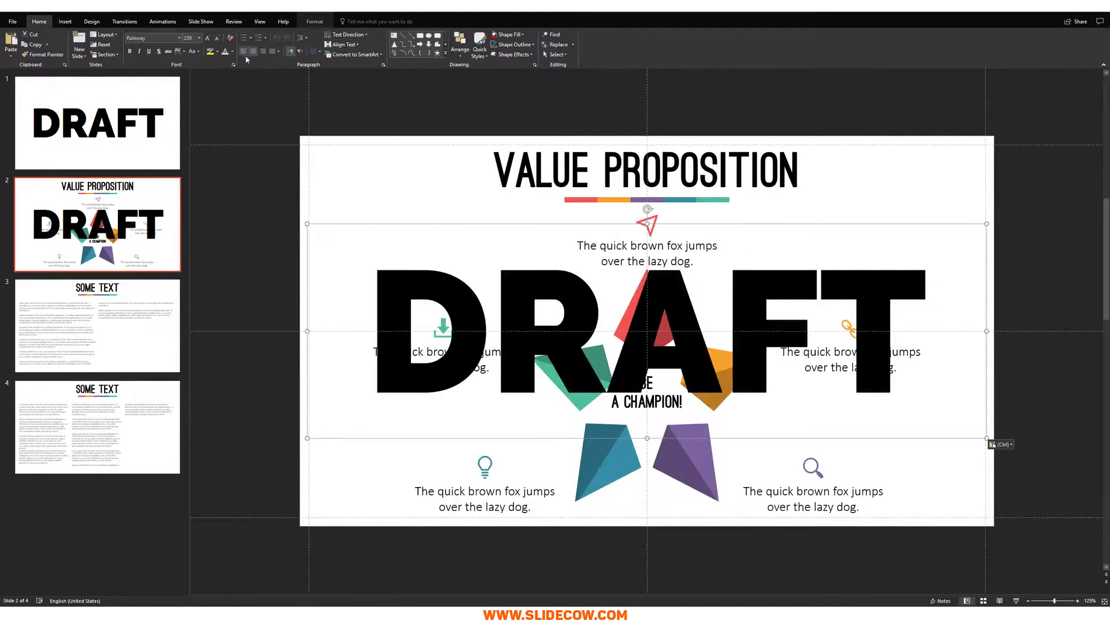
click(233, 52)
click(230, 104)
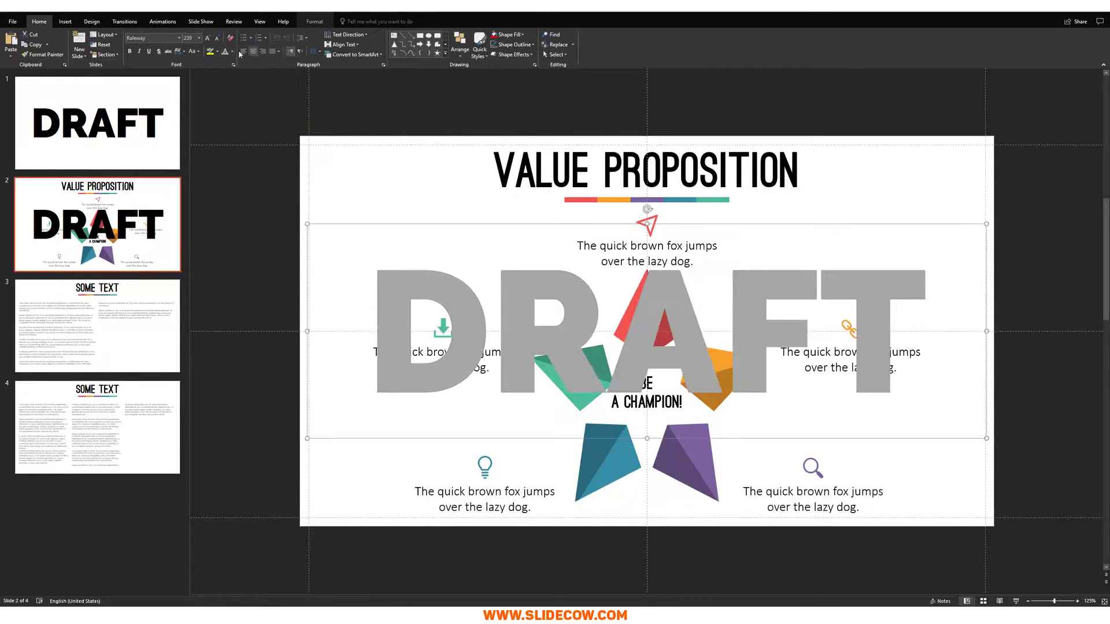
click(232, 52)
click(236, 121)
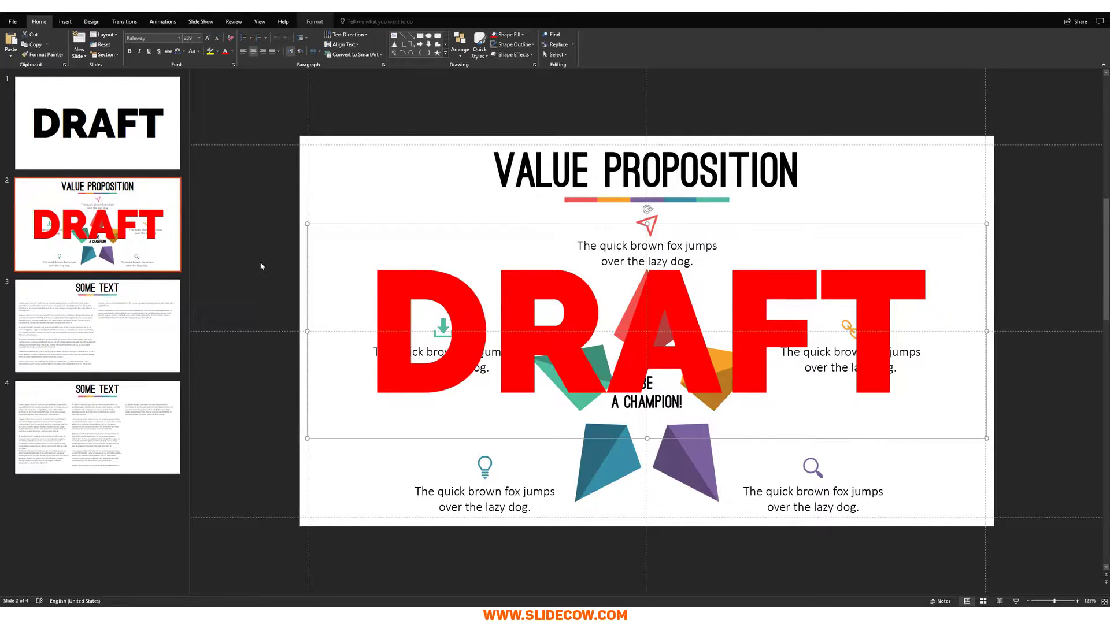
Copy the red DRAFT box from slide 2 onto slides 3 and 4
click(362, 168)
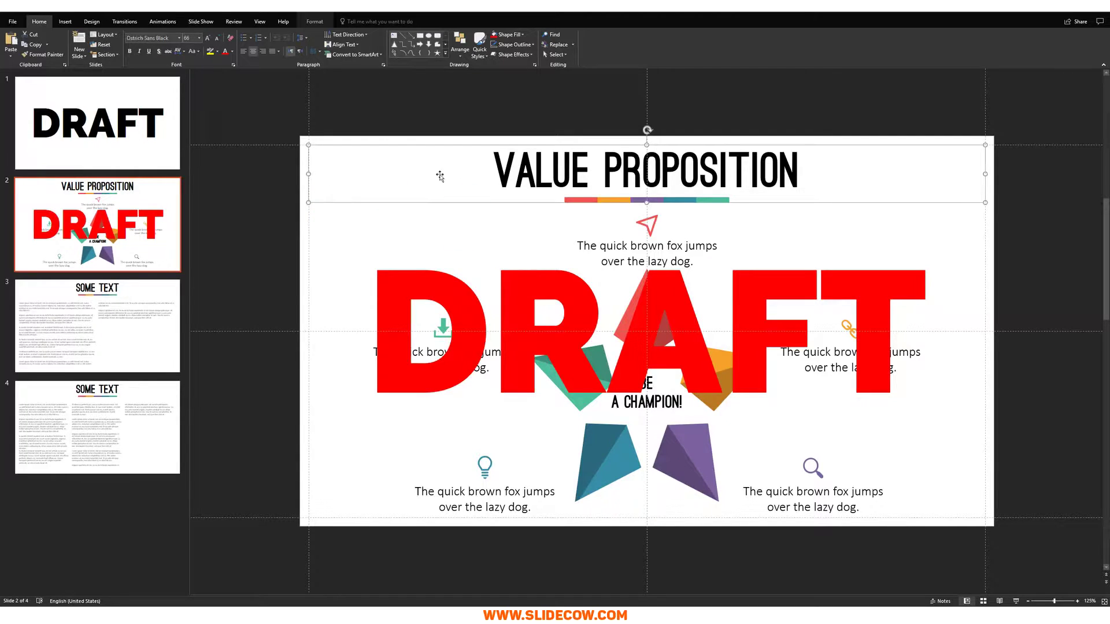
click(263, 252)
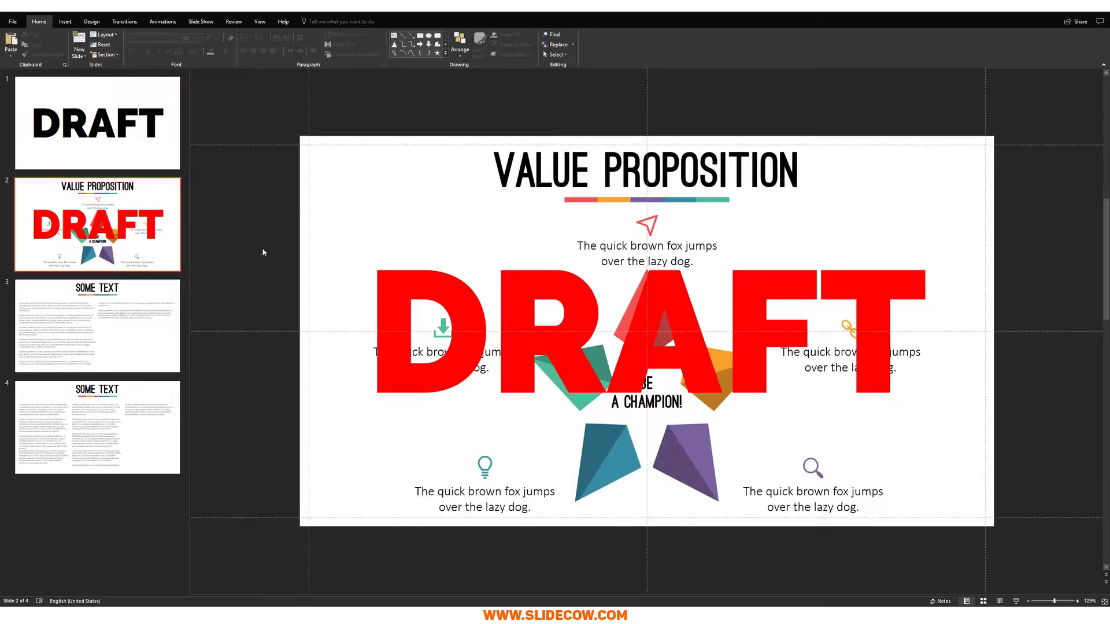
click(439, 300)
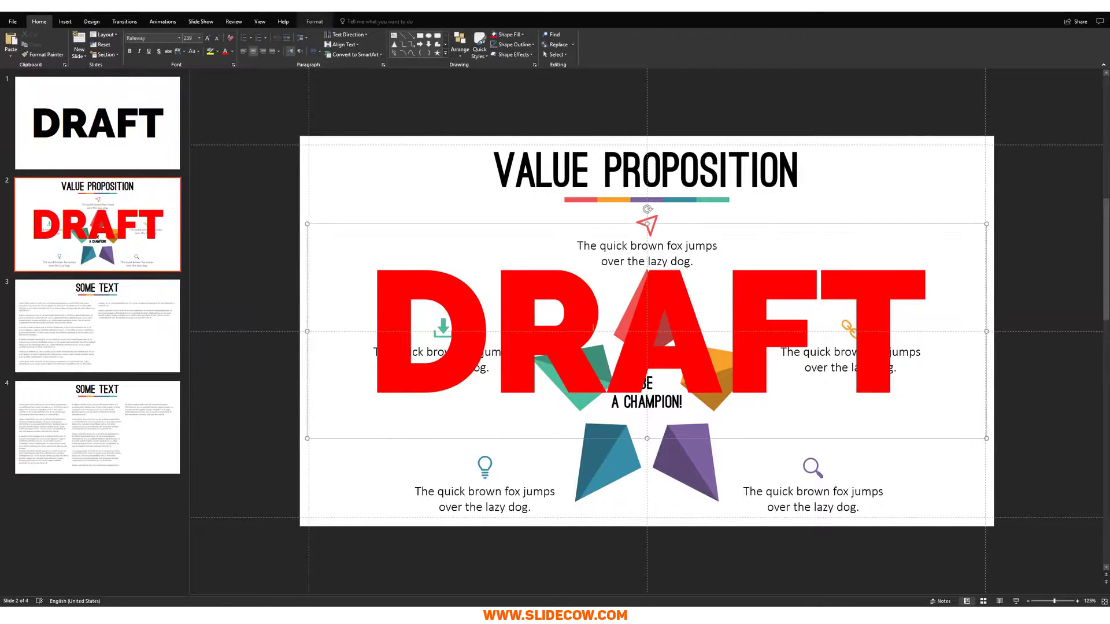
key(ctrl+c)
click(126, 328)
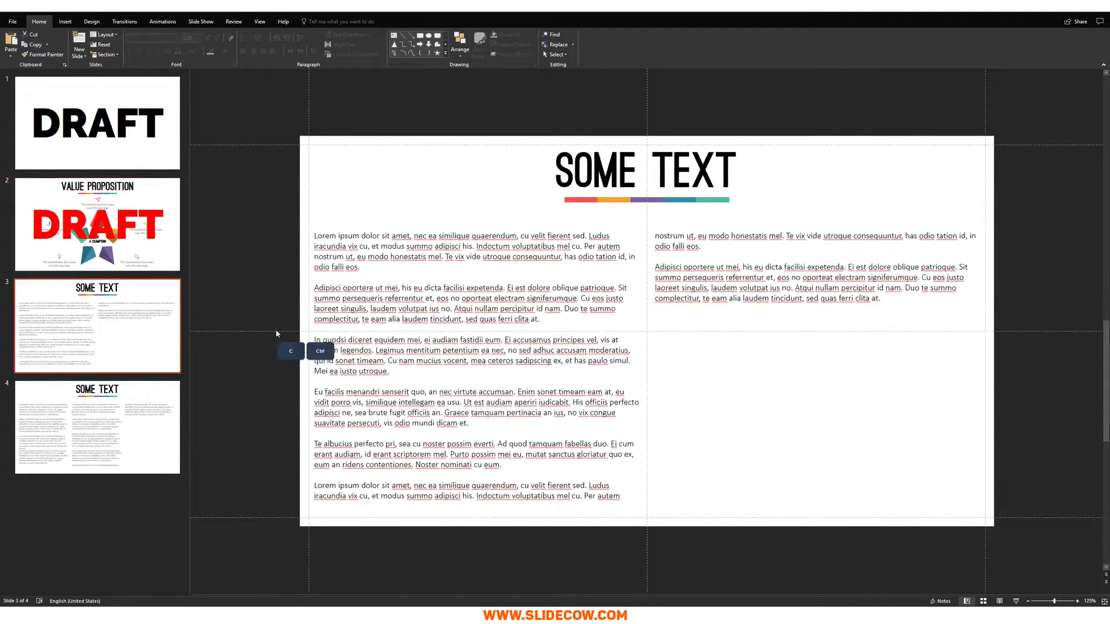
key(ctrl+v)
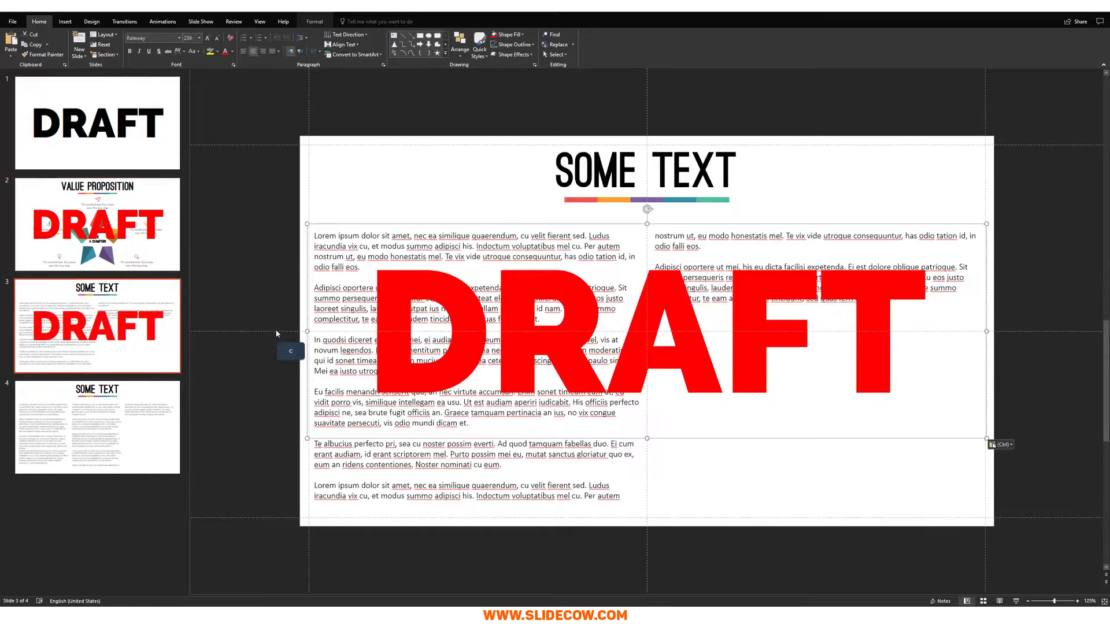
click(165, 396)
key(ctrl+v)
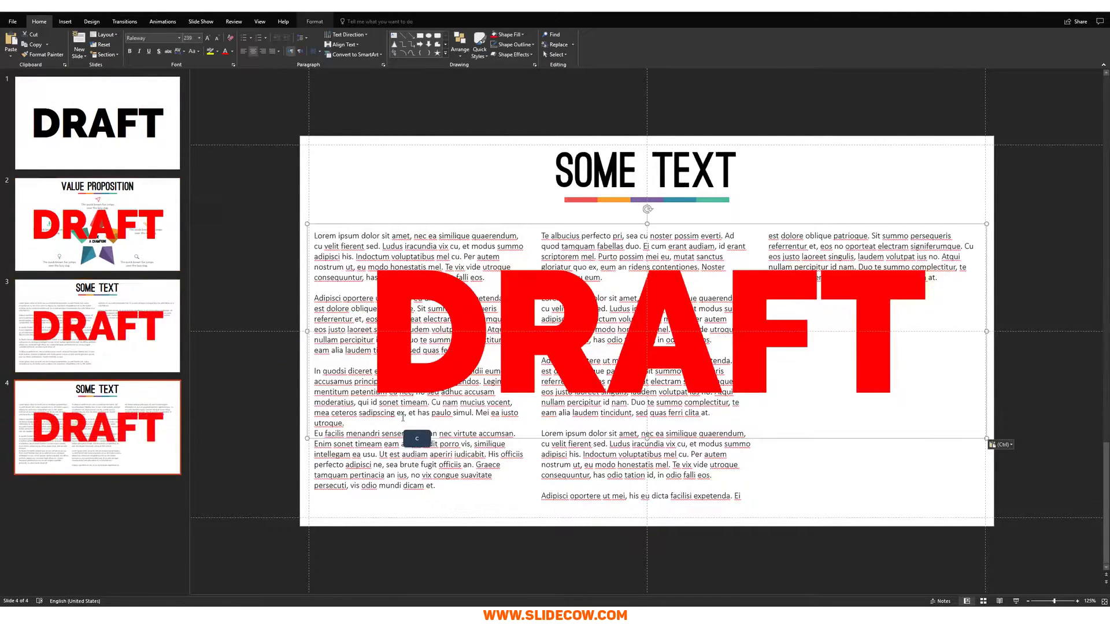
click(128, 196)
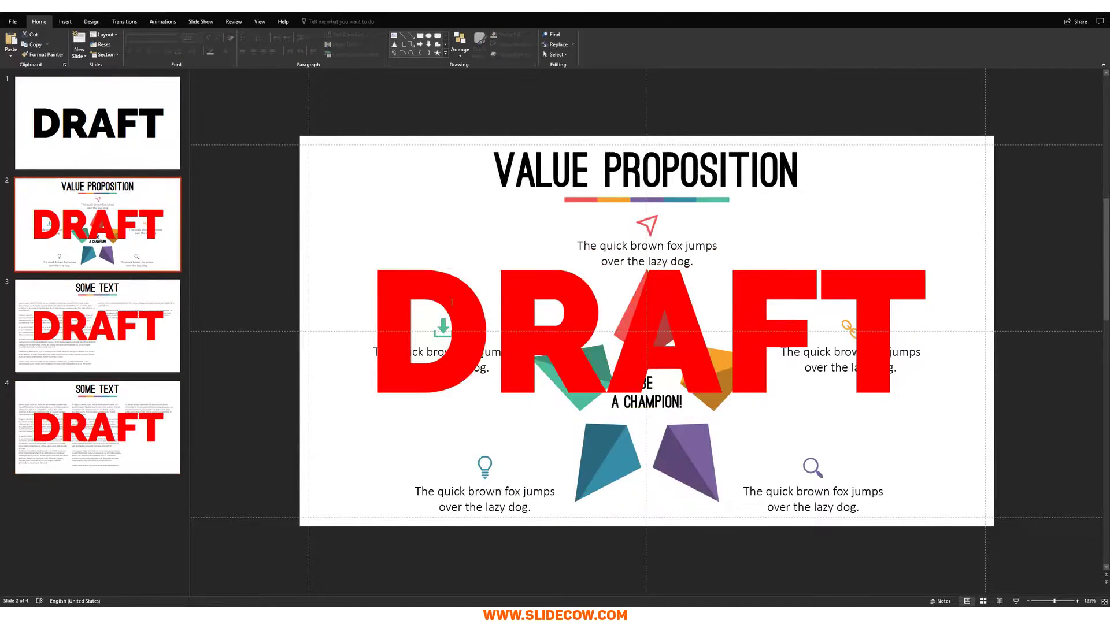
Send slide 2's DRAFT box behind the other content, then reselect the DRAFT text
click(462, 297)
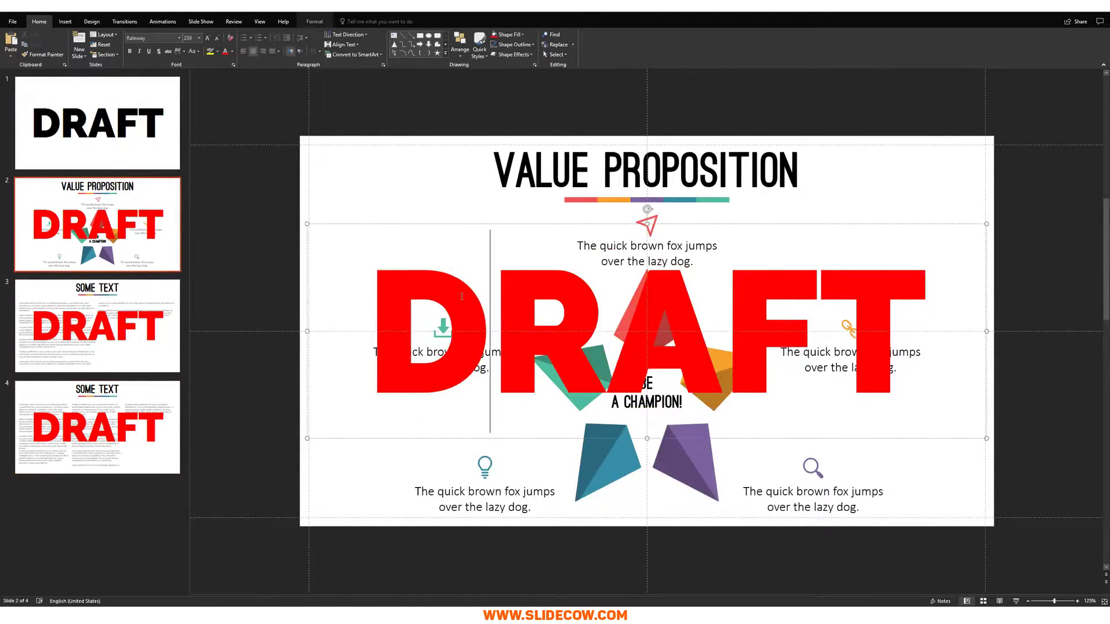
right_click(484, 226)
click(529, 318)
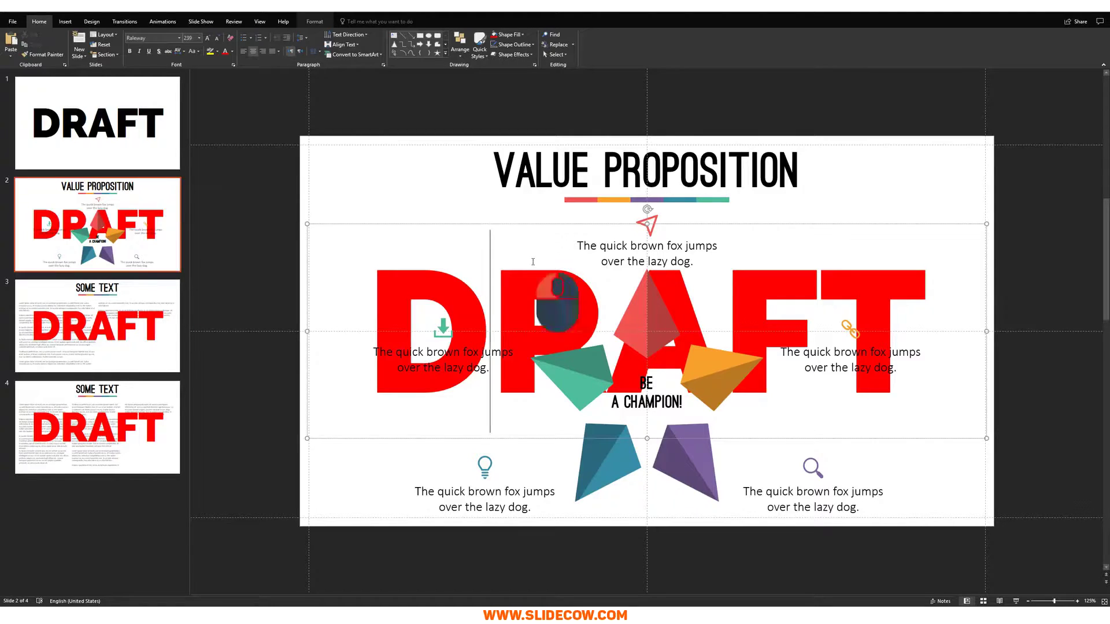
click(168, 248)
click(486, 273)
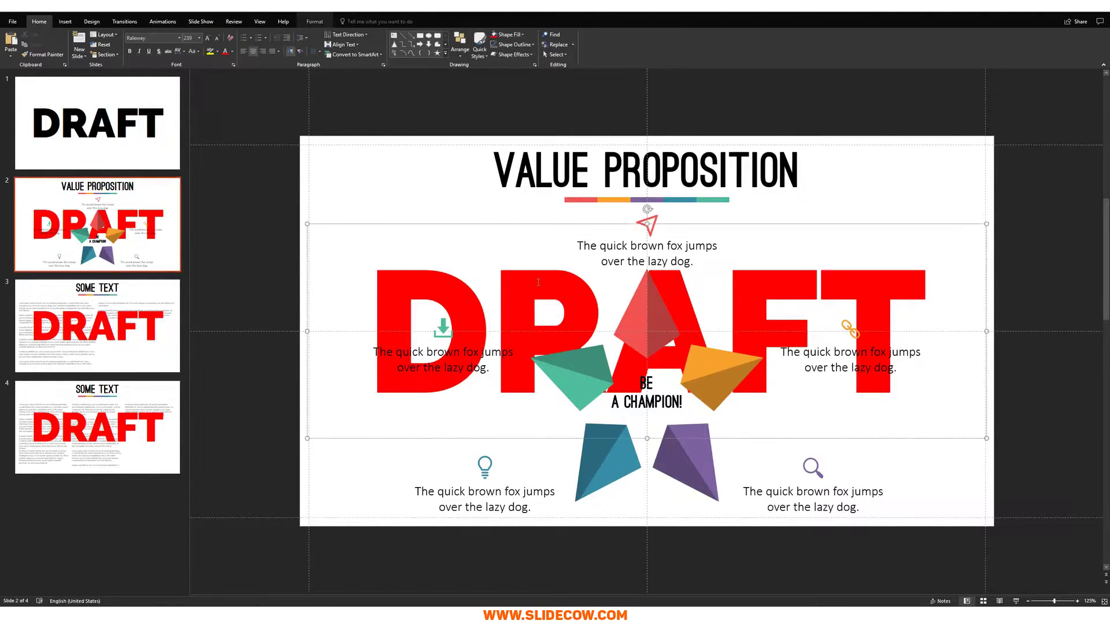
Delete the DRAFT text box from slides 2, 3, 4 and finally slide 1
key(Delete)
click(127, 298)
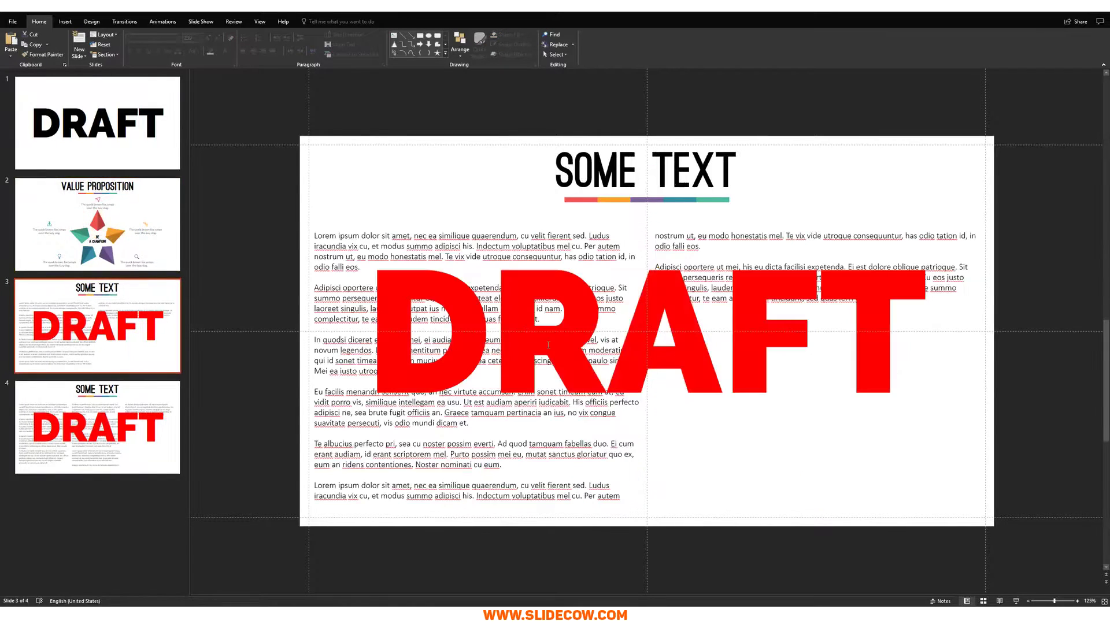
click(560, 347)
key(Delete)
click(174, 440)
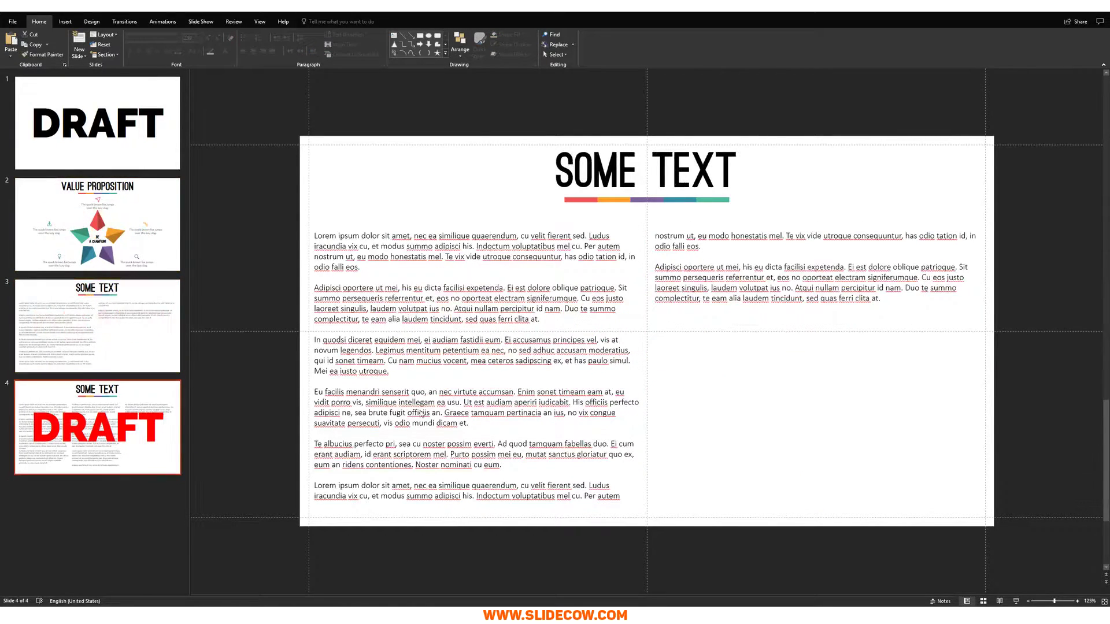
click(572, 404)
key(Delete)
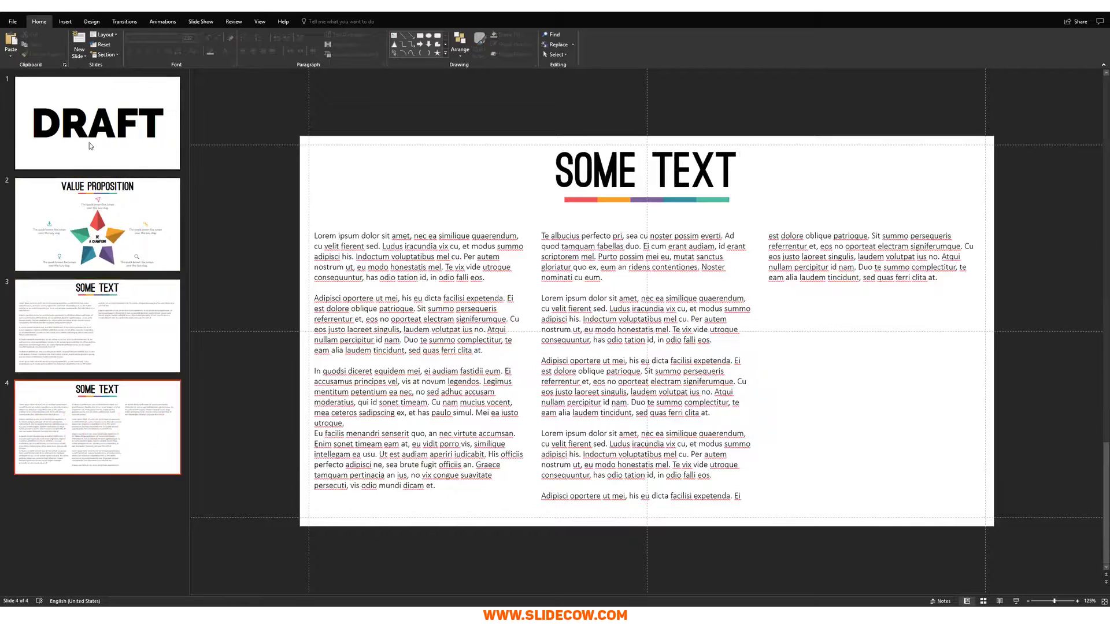
click(97, 123)
click(634, 358)
key(Delete)
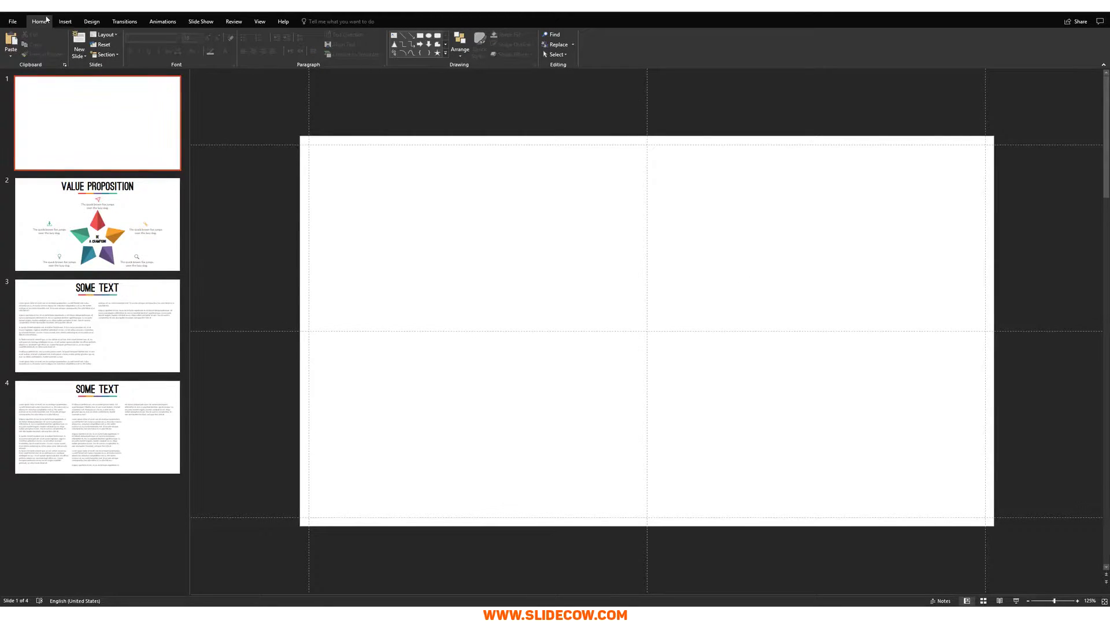
click(65, 21)
Draw a blue rectangle covering the whole of slide 1
click(148, 43)
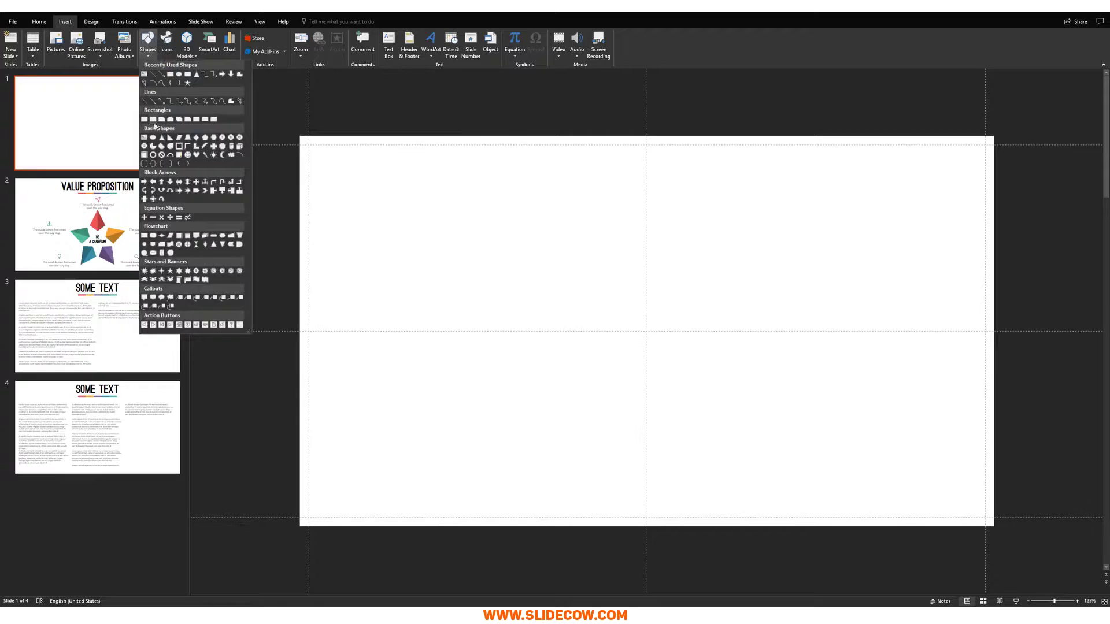
click(144, 122)
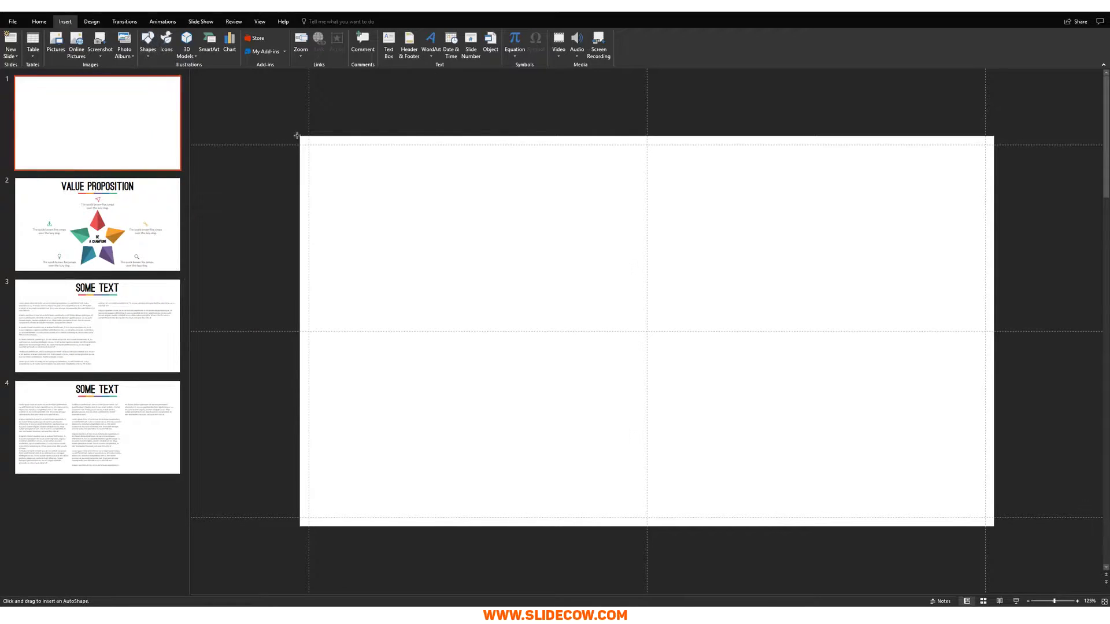
drag(300, 134, 994, 526)
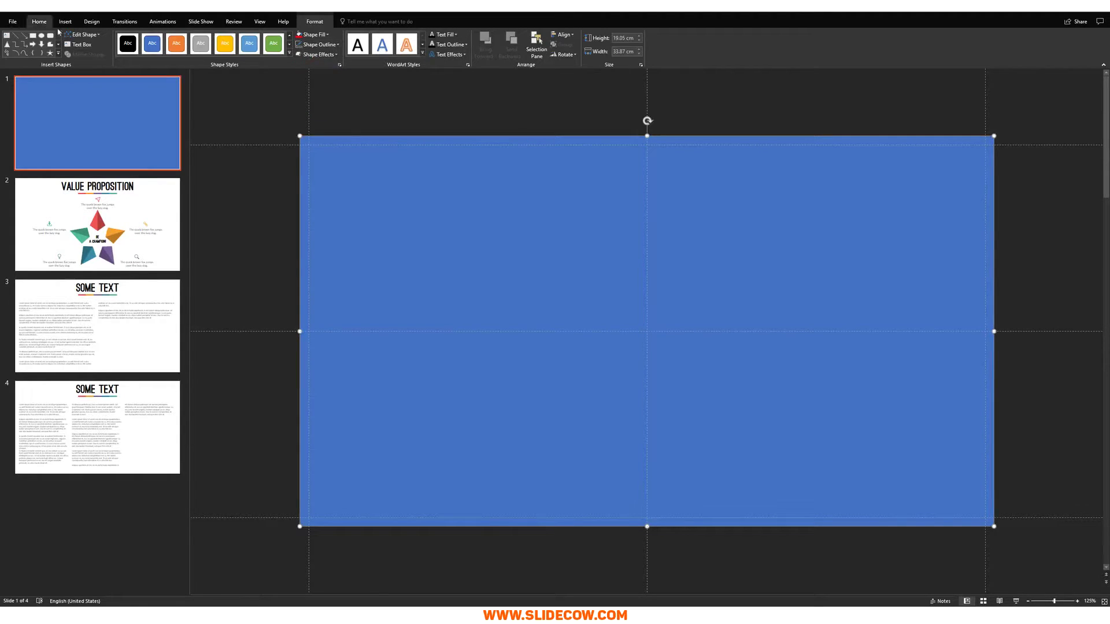
Add a text box near the top of the slide reading 'draft'
click(64, 21)
click(389, 45)
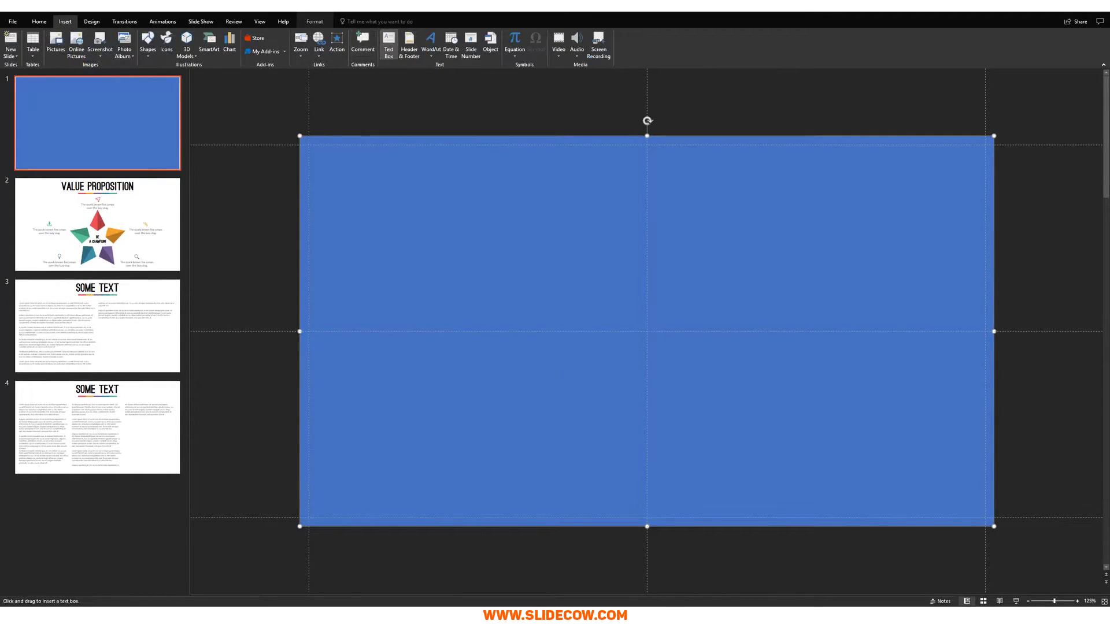
drag(338, 202, 816, 391)
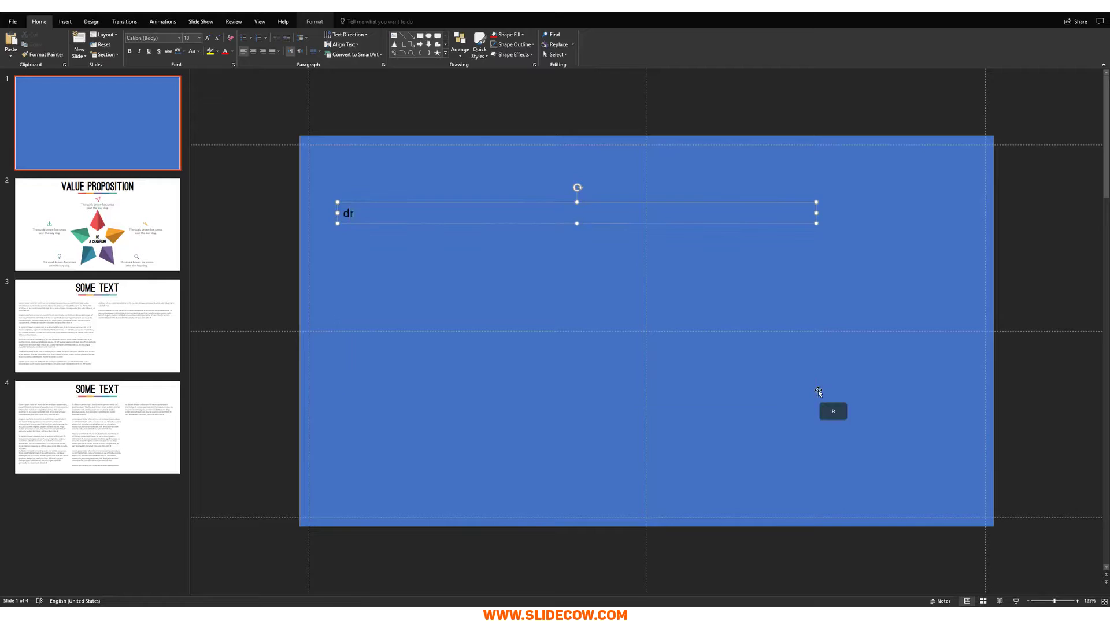
text(draft)
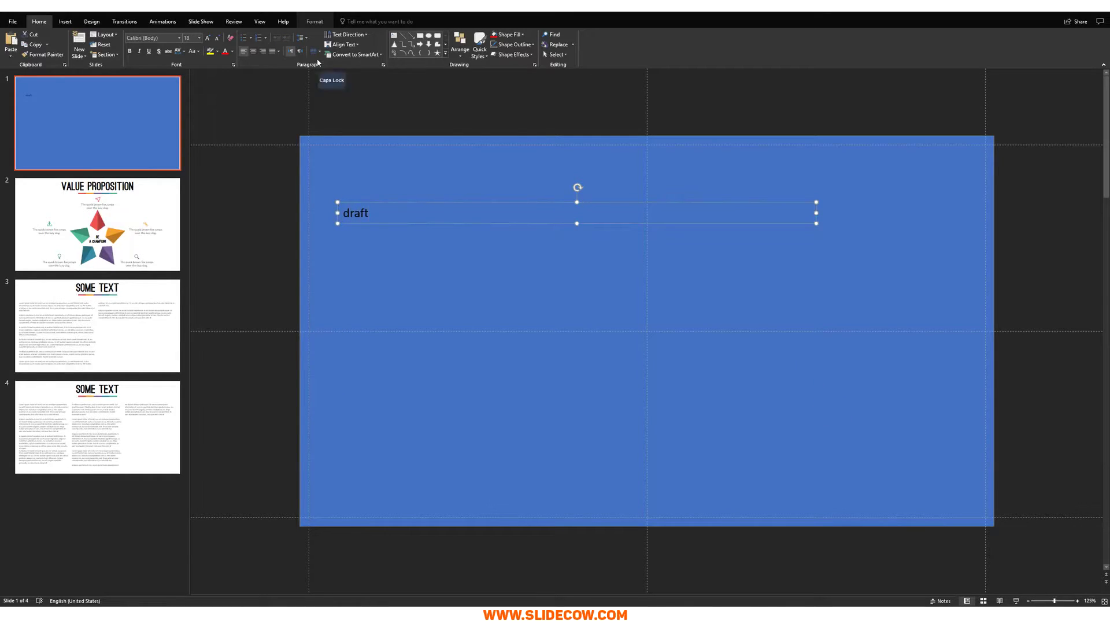
Retype the text as DRAFT, centre it and set the font to Raleway
key(BackSpace)
key(BackSpace)
key(BackSpace)
key(BackSpace)
key(BackSpace)
text(DRAFT)
click(254, 52)
click(151, 38)
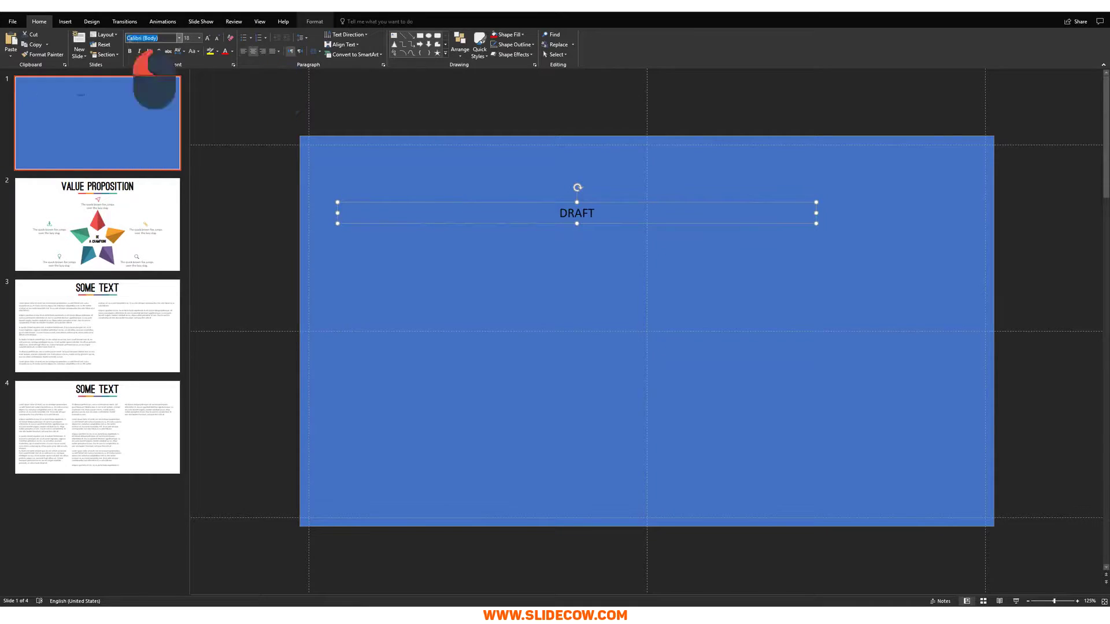
text(Raleway)
key(Return)
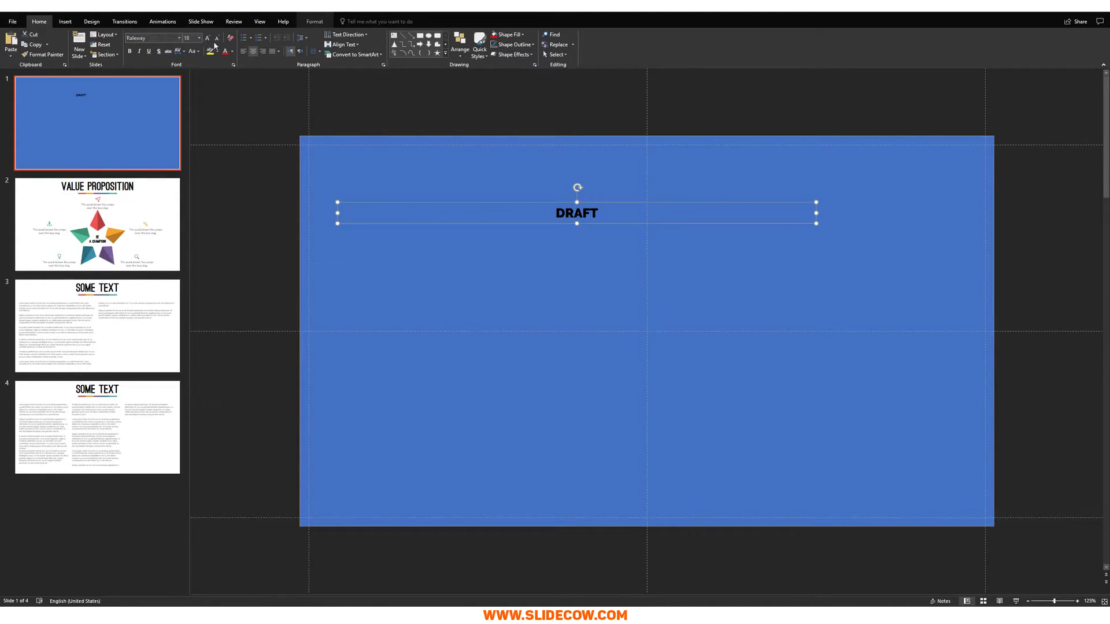
Enlarge DRAFT seven sizes and widen its box so the word fits one line
click(207, 39)
click(207, 40)
click(208, 40)
click(208, 39)
click(208, 39)
click(208, 40)
click(207, 40)
click(207, 39)
click(207, 39)
click(207, 40)
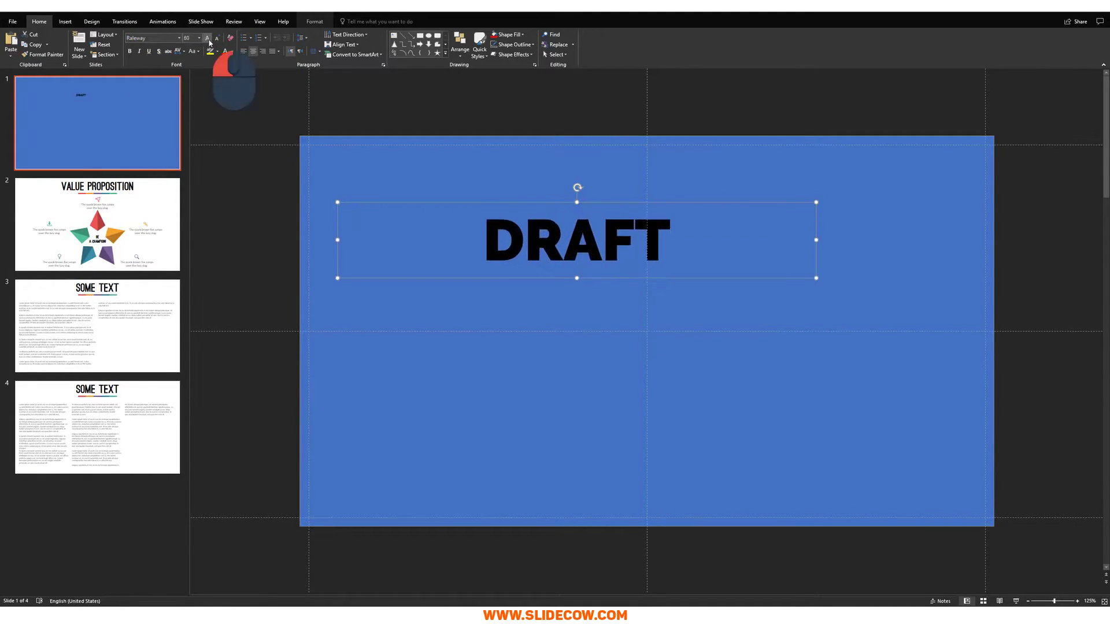
click(208, 39)
click(207, 40)
click(207, 39)
click(208, 39)
click(207, 40)
click(208, 40)
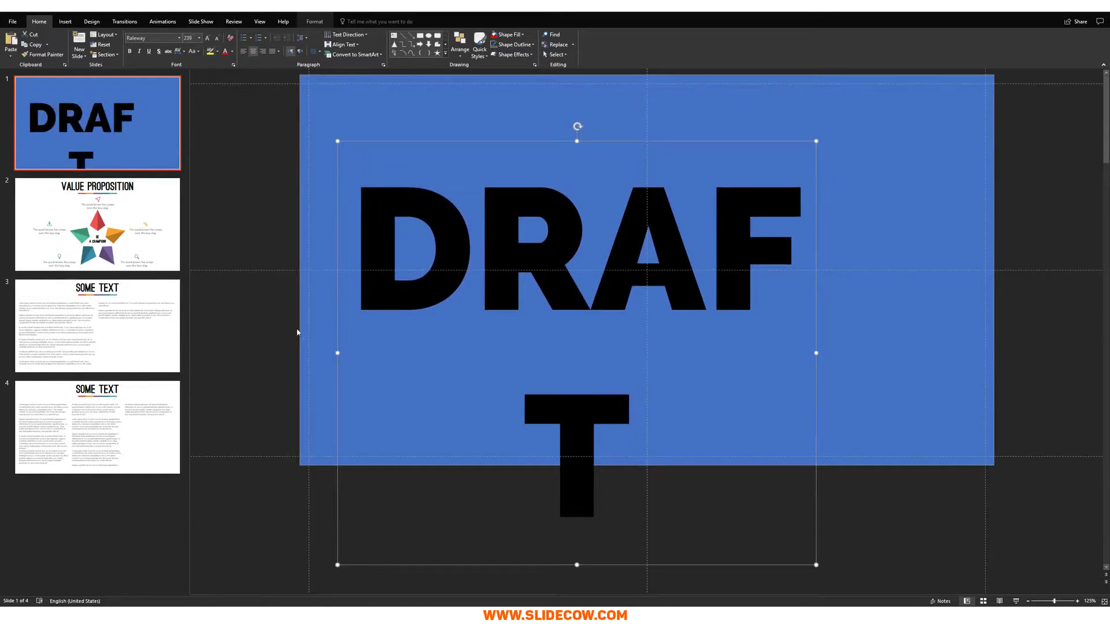
drag(338, 353, 309, 353)
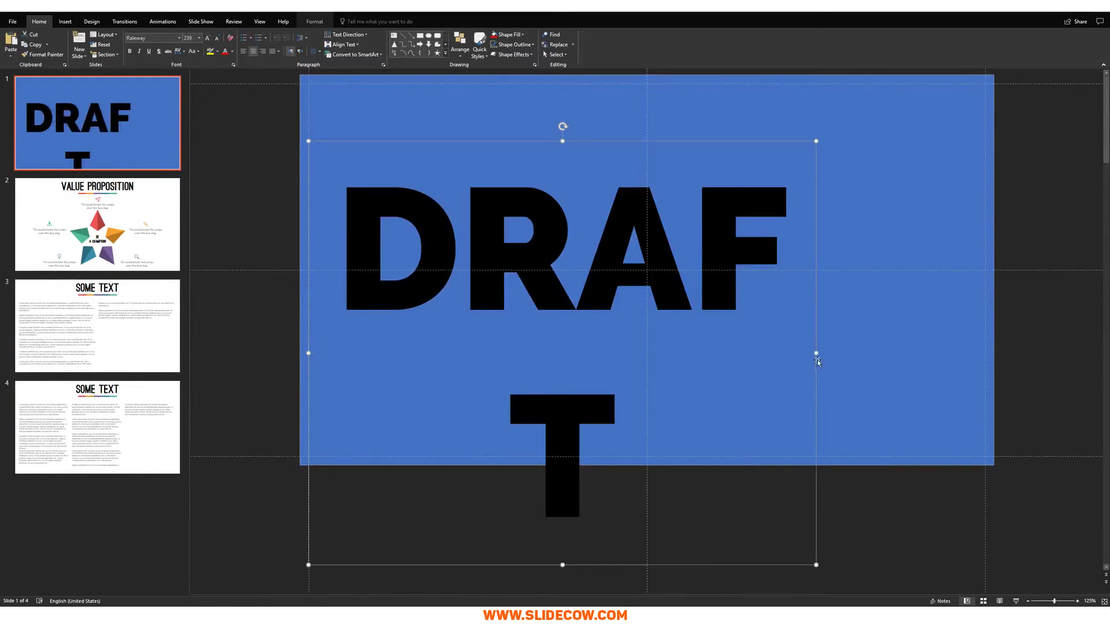
drag(816, 353, 985, 353)
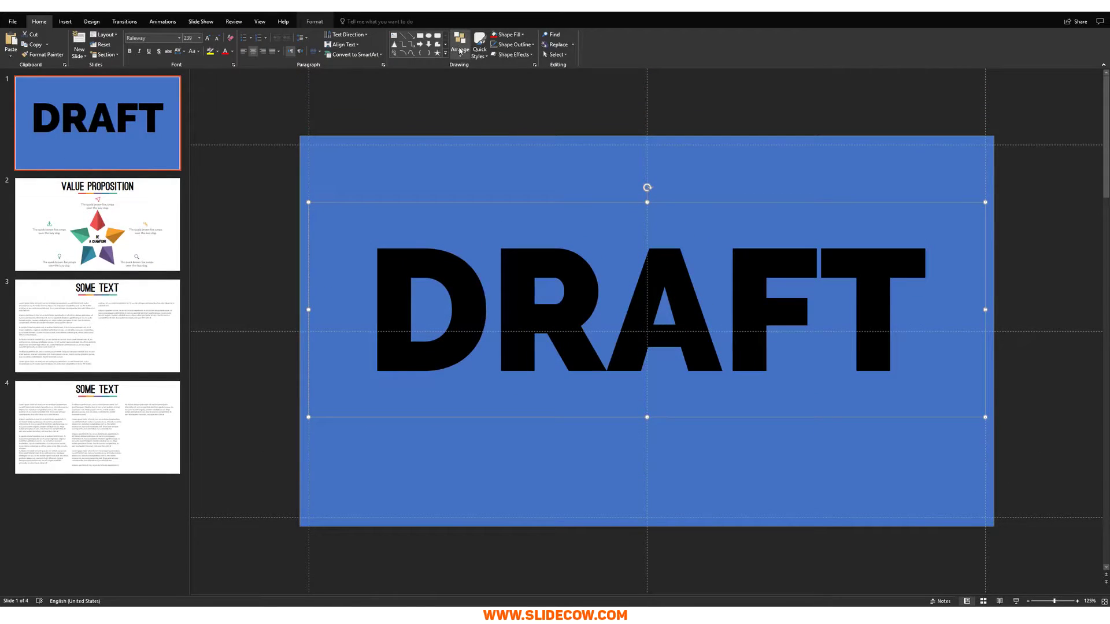
click(492, 176)
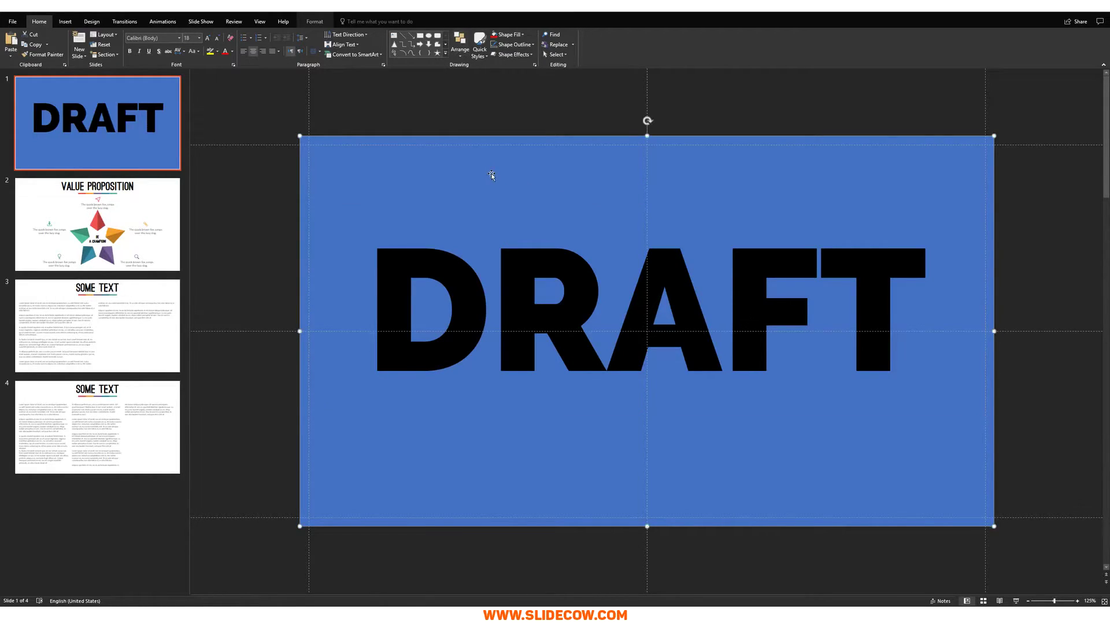
Intersect the blue rectangle with the DRAFT text box using Merge Shapes
key(ctrl)
ctrl+click(584, 280)
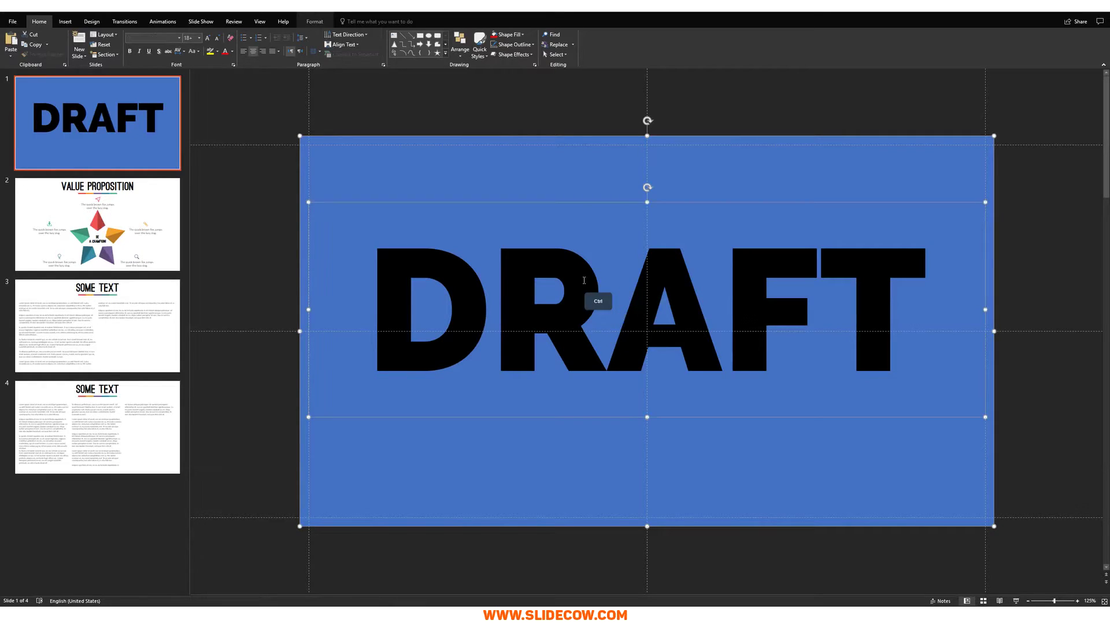
click(315, 22)
click(86, 54)
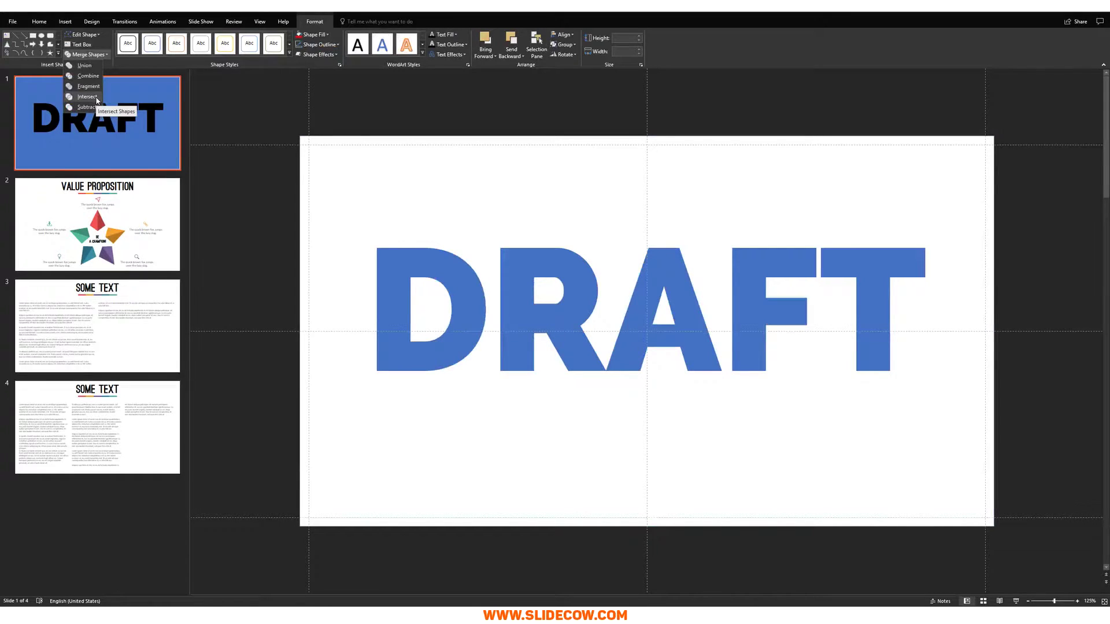
click(87, 97)
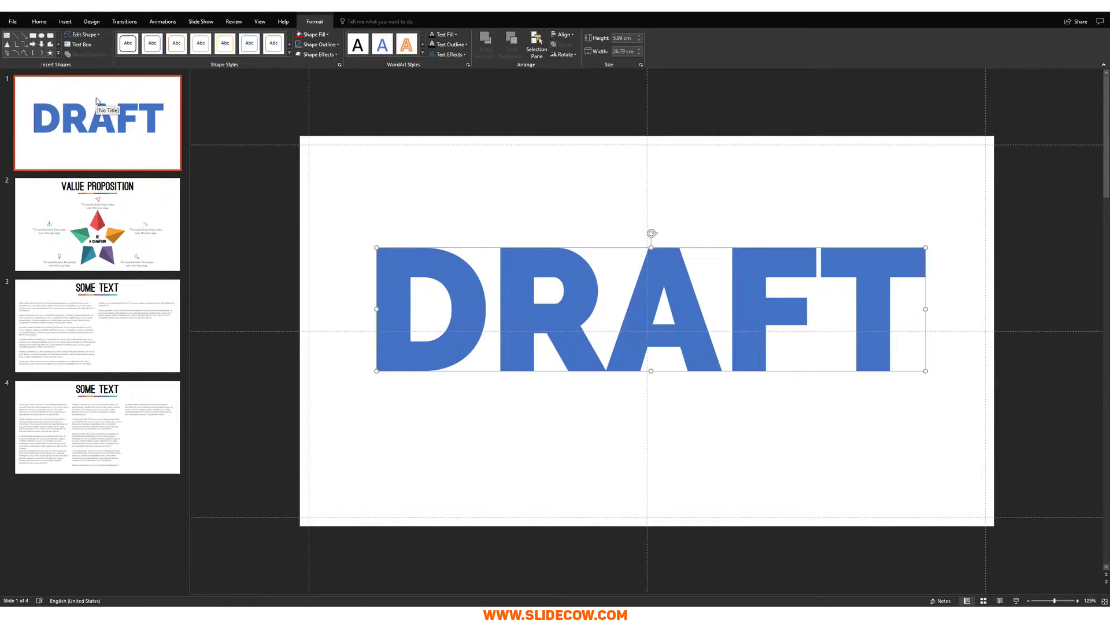
Delete the stray 'FLKDSDJFLK' text accidentally typed into the DRAFT shape
text(FLKDSDJFLK)
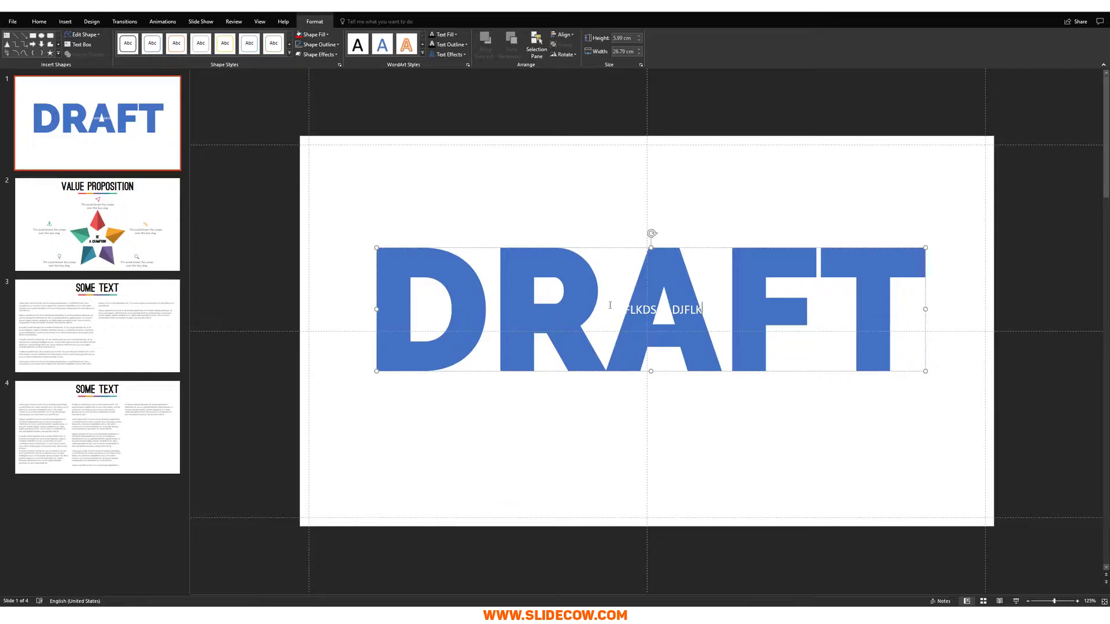
double_click(658, 320)
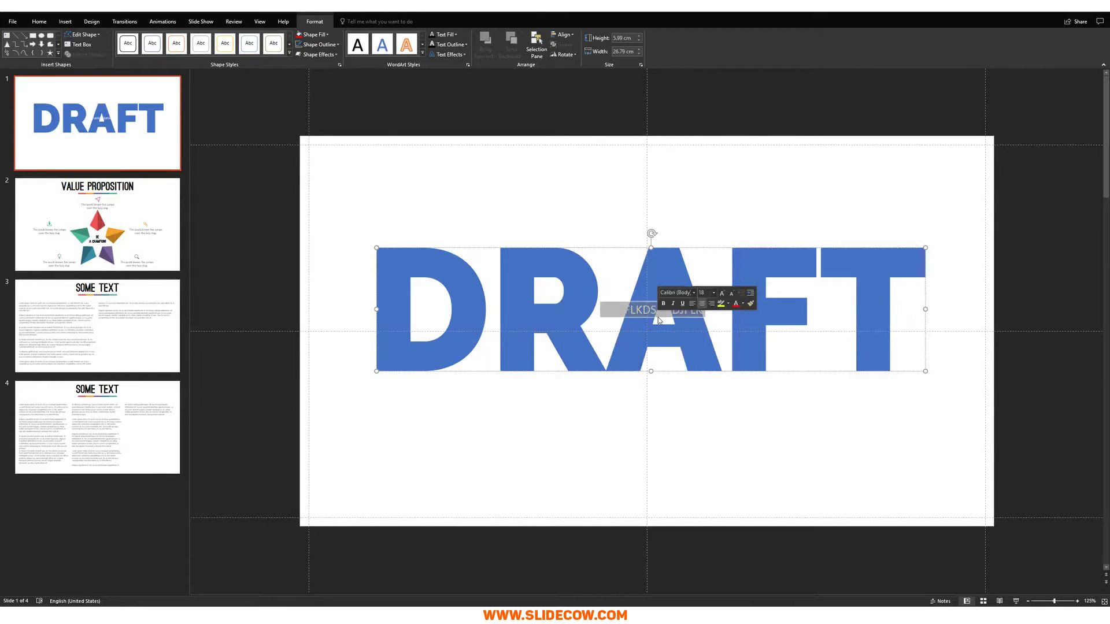
key(Delete)
key(Escape)
key(Escape)
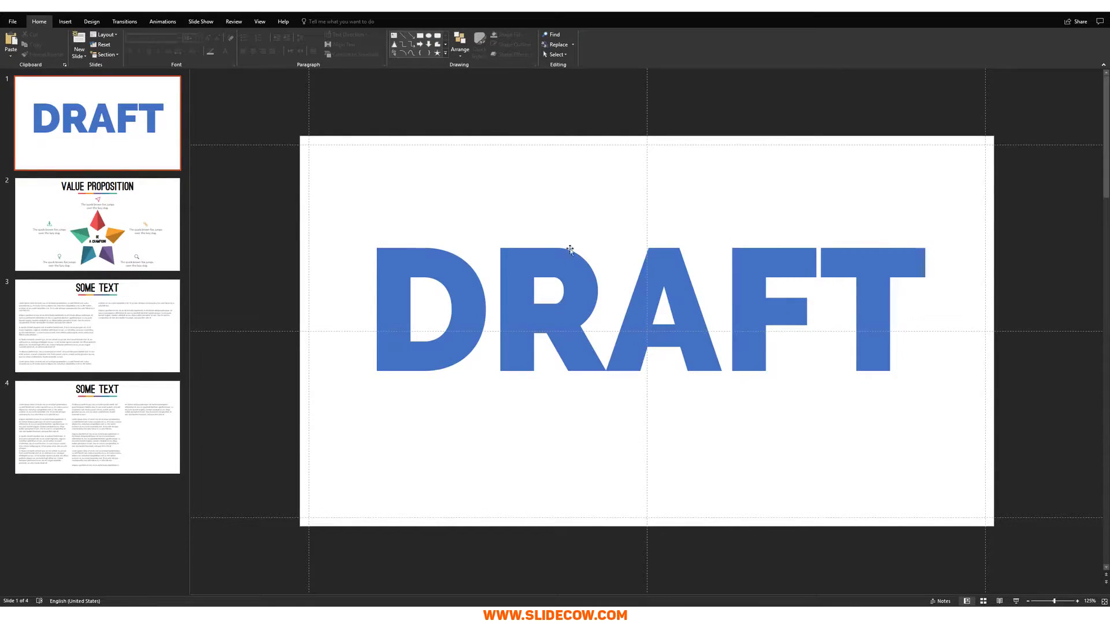
double_click(646, 304)
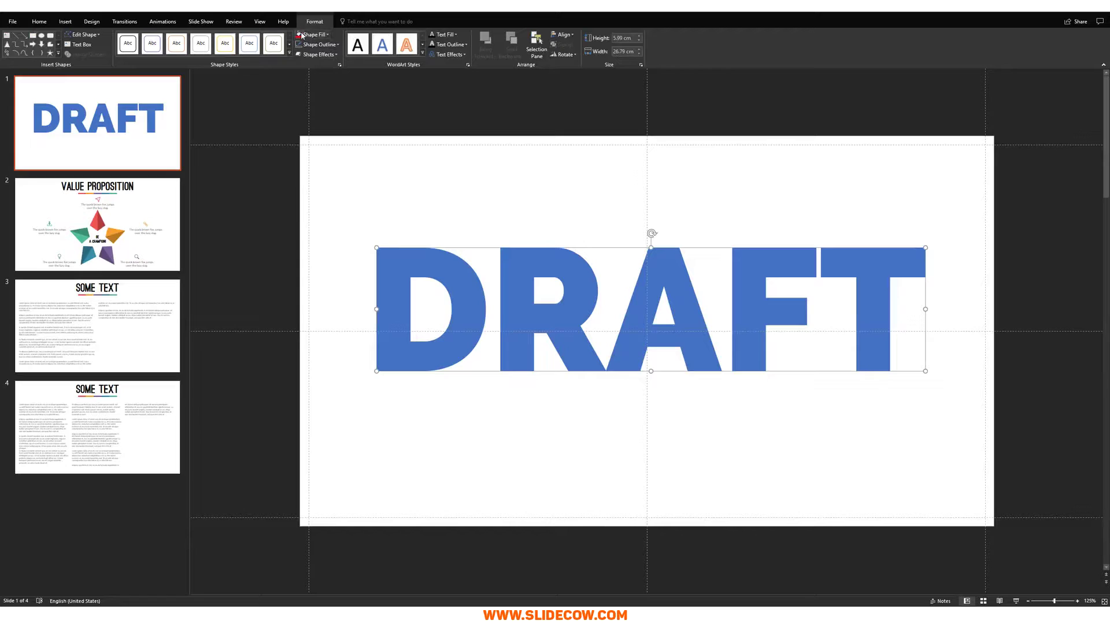
Fill the DRAFT shape red and try a green outline on it
click(317, 35)
click(320, 45)
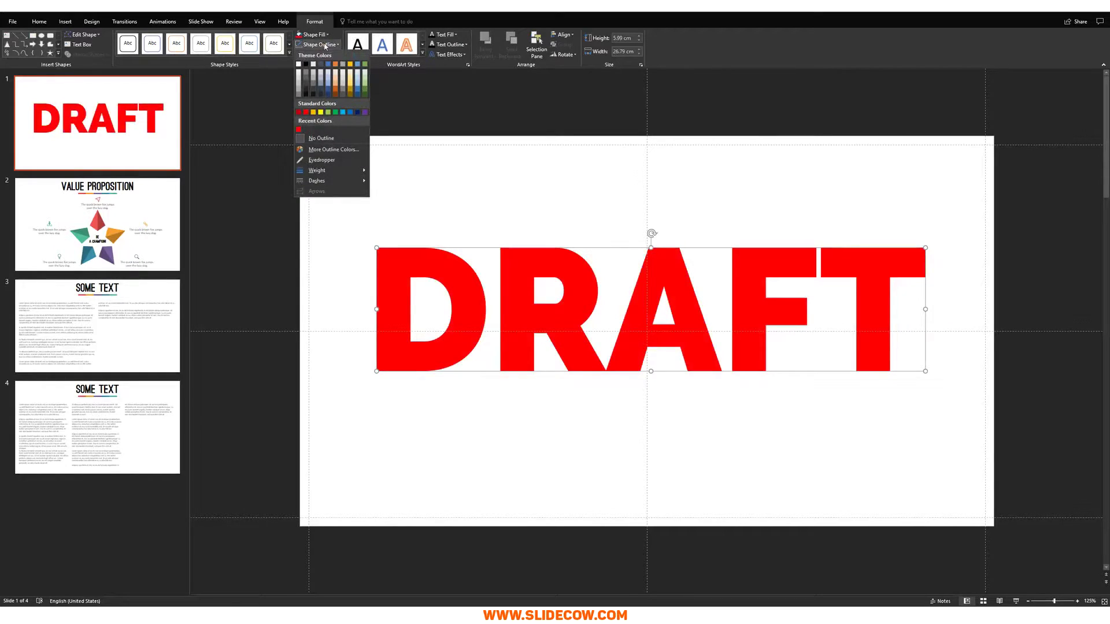
click(365, 64)
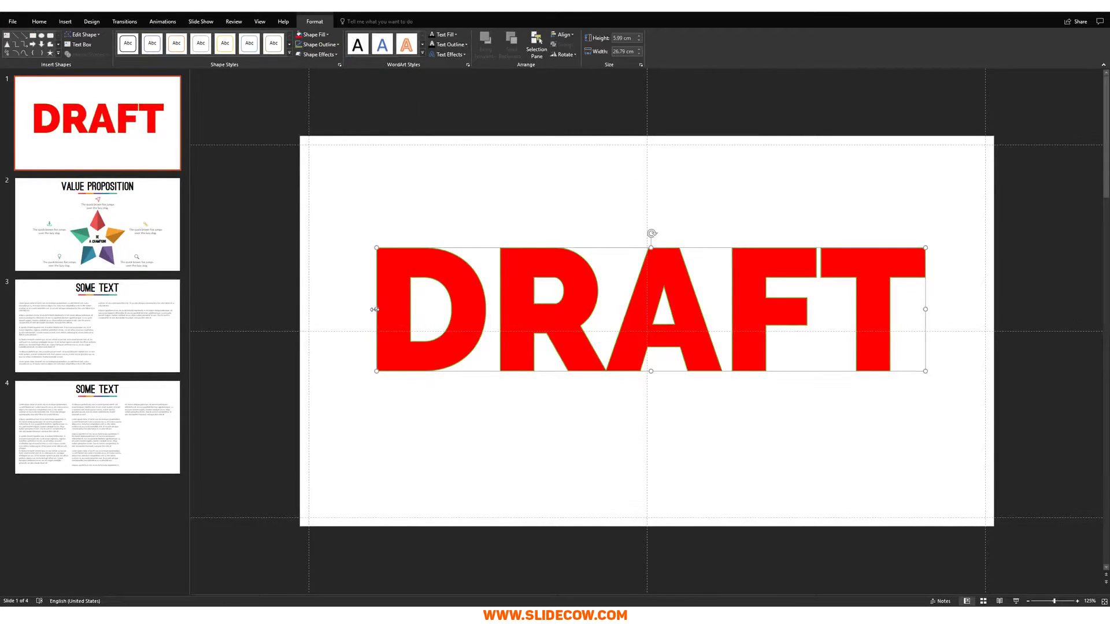
Undo the trial resizing and green outline, then enlarge DRAFT proportionally toward the upper left
drag(377, 310, 758, 317)
drag(841, 247, 822, 126)
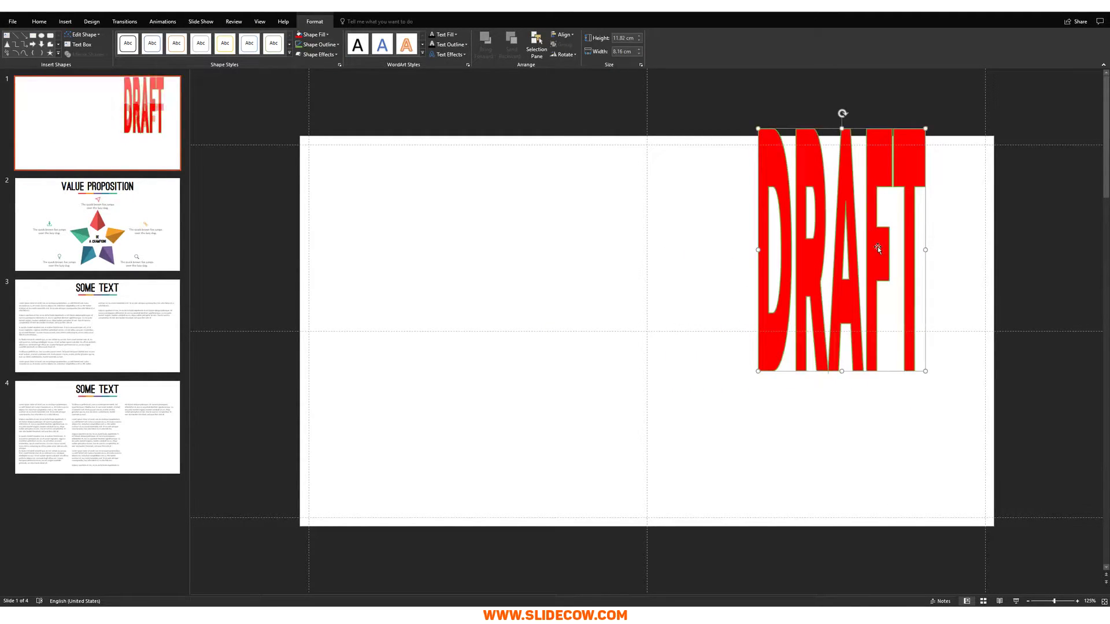
key(ctrl+z)
key(ctrl+z)
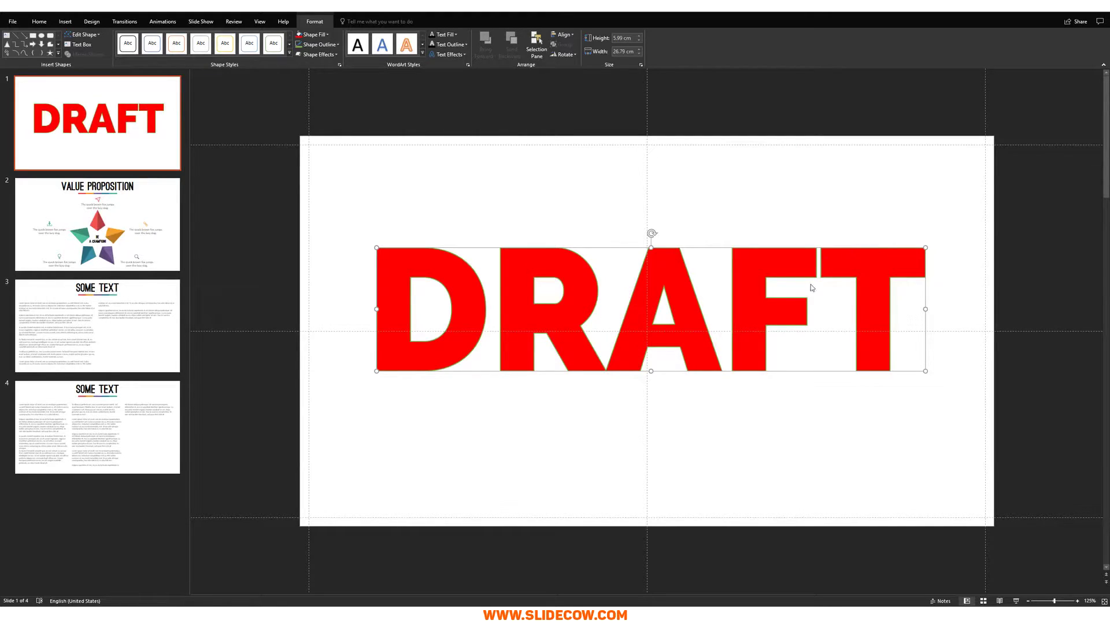
key(ctrl+z)
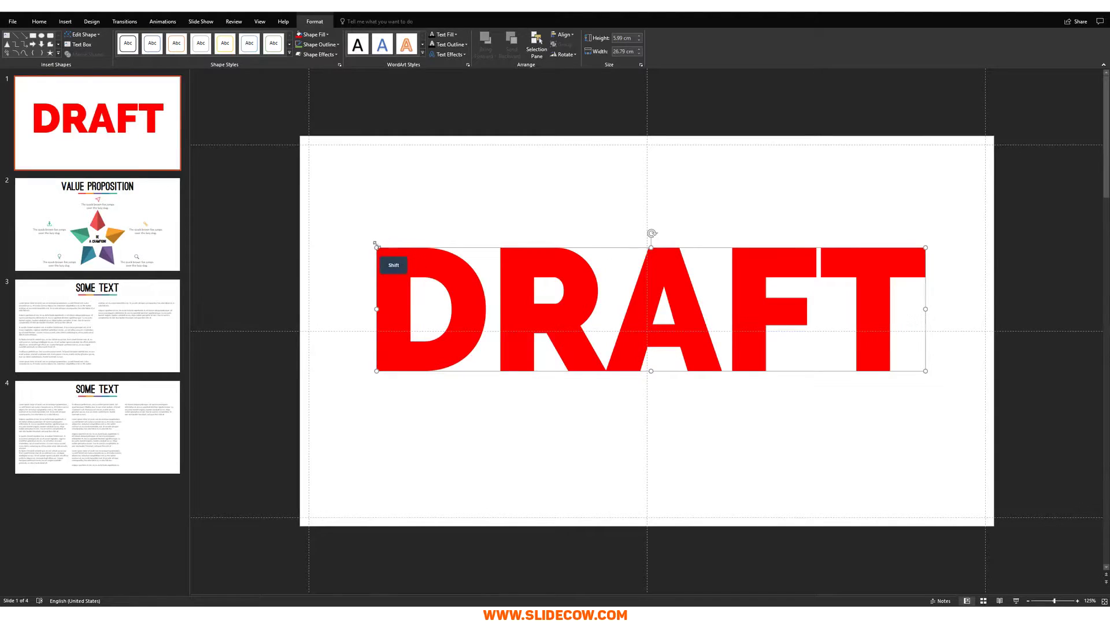
drag(377, 247, 306, 232)
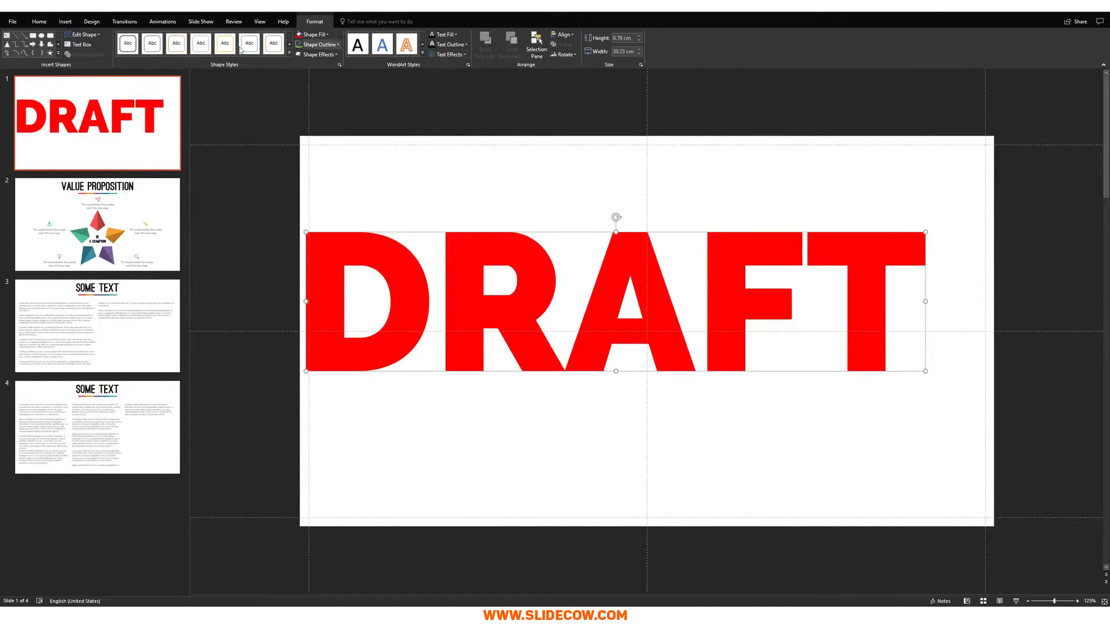
Centre DRAFT horizontally on slide 1 and rotate it counter-clockwise into a diagonal
click(38, 22)
click(460, 45)
mouse_move(477, 168)
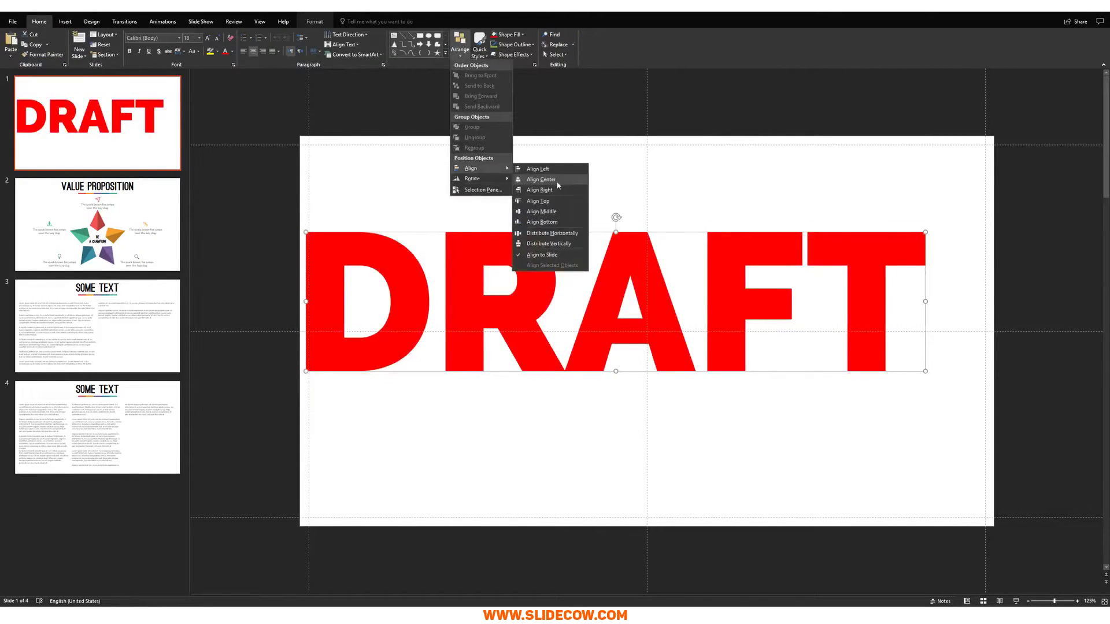
click(555, 180)
drag(645, 218, 611, 215)
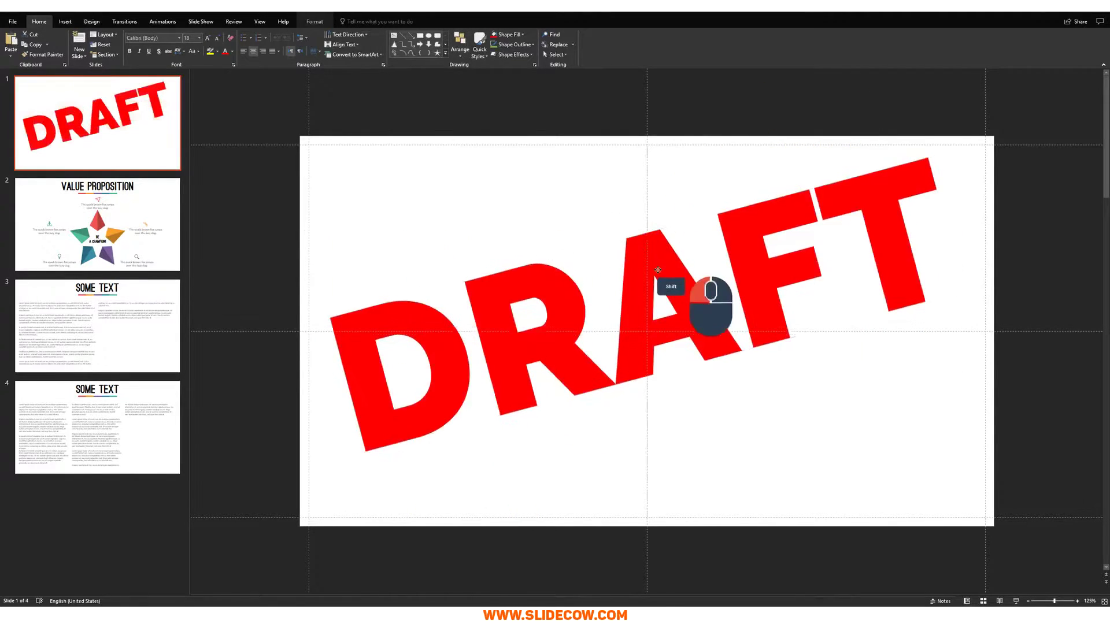
Paste a copy of the rotated DRAFT onto the Value Proposition slide
key(Escape)
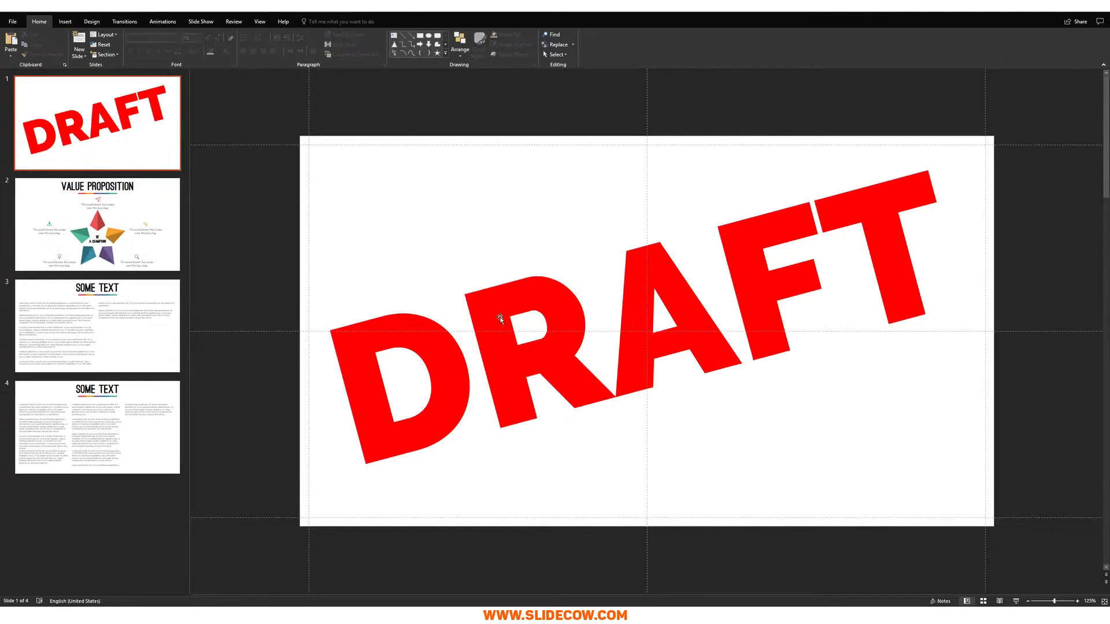
click(500, 318)
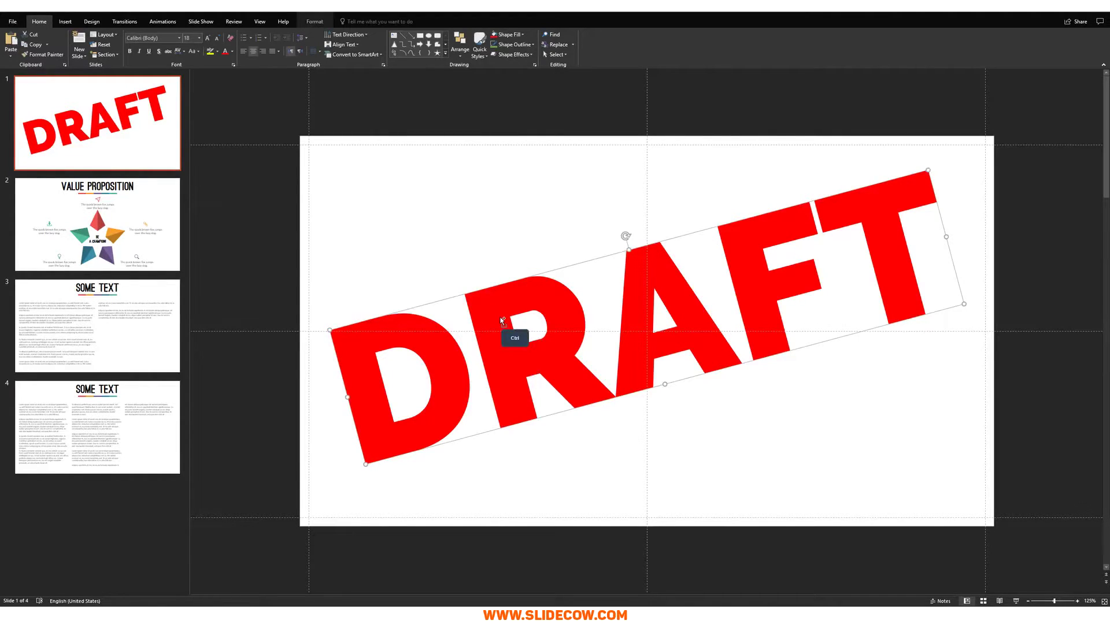
click(162, 251)
key(ctrl+v)
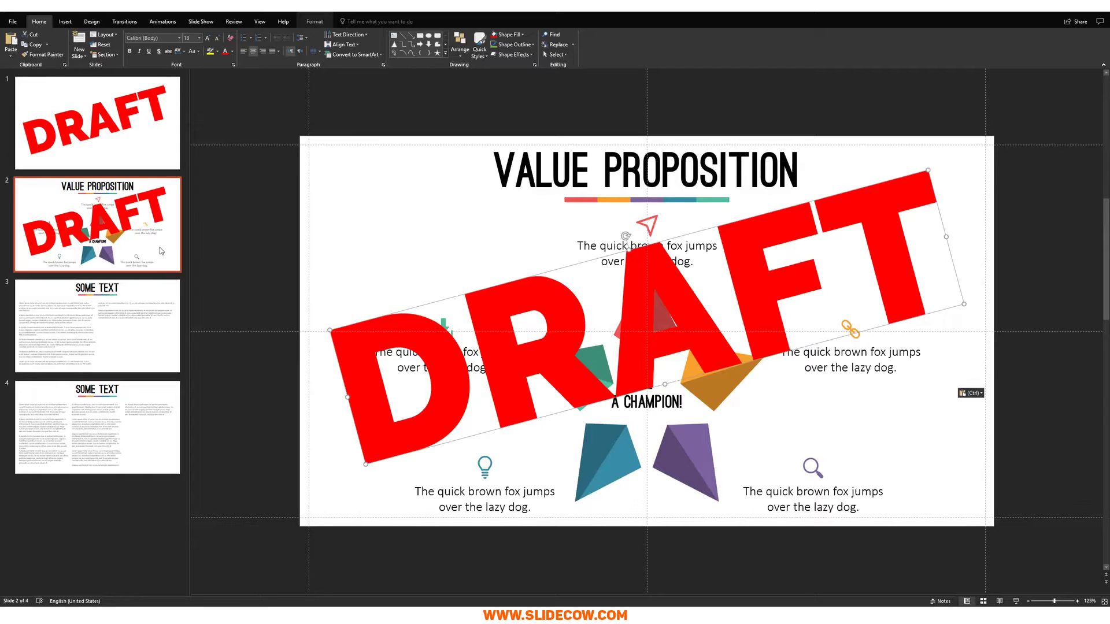
Set the DRAFT shape's fill transparency to 80%, after first trying 90%
click(314, 22)
click(323, 34)
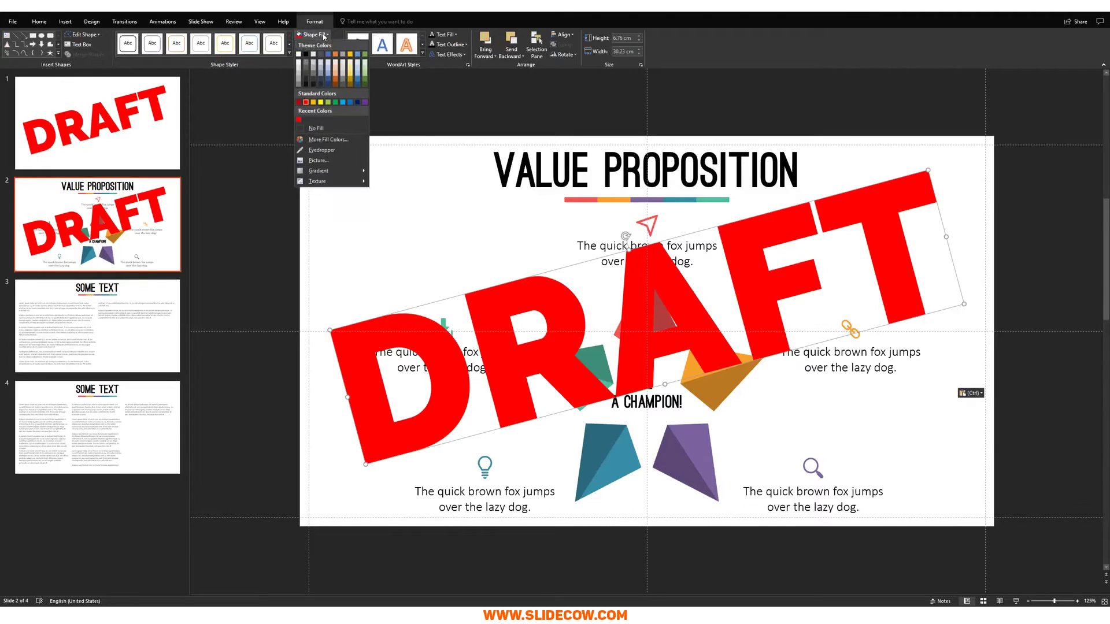
click(327, 140)
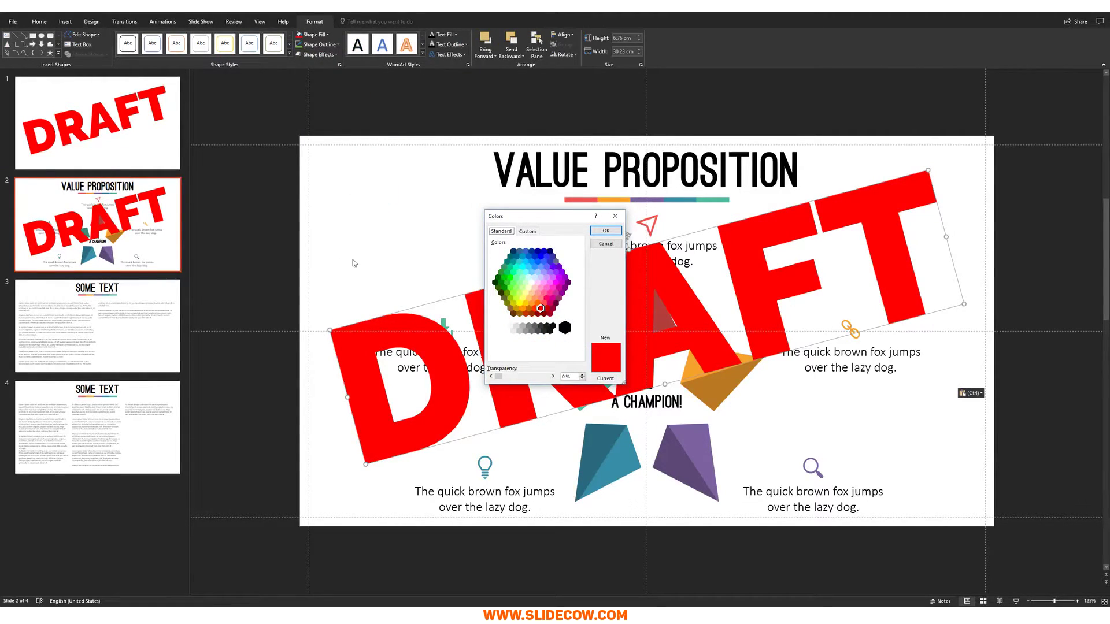
double_click(565, 376)
text(90)
key(Return)
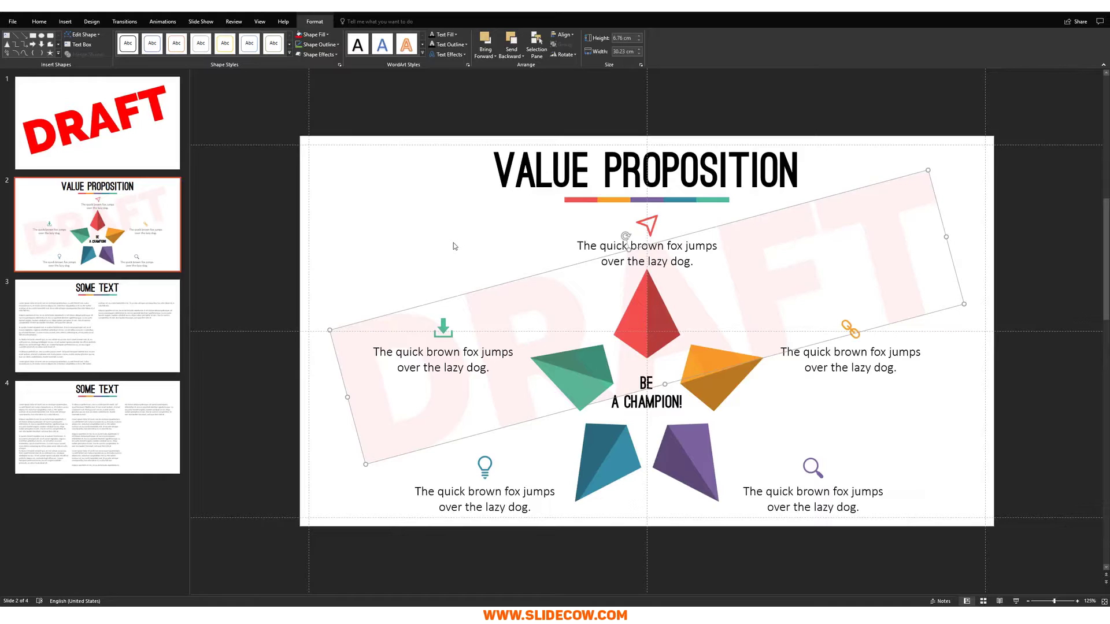
click(312, 35)
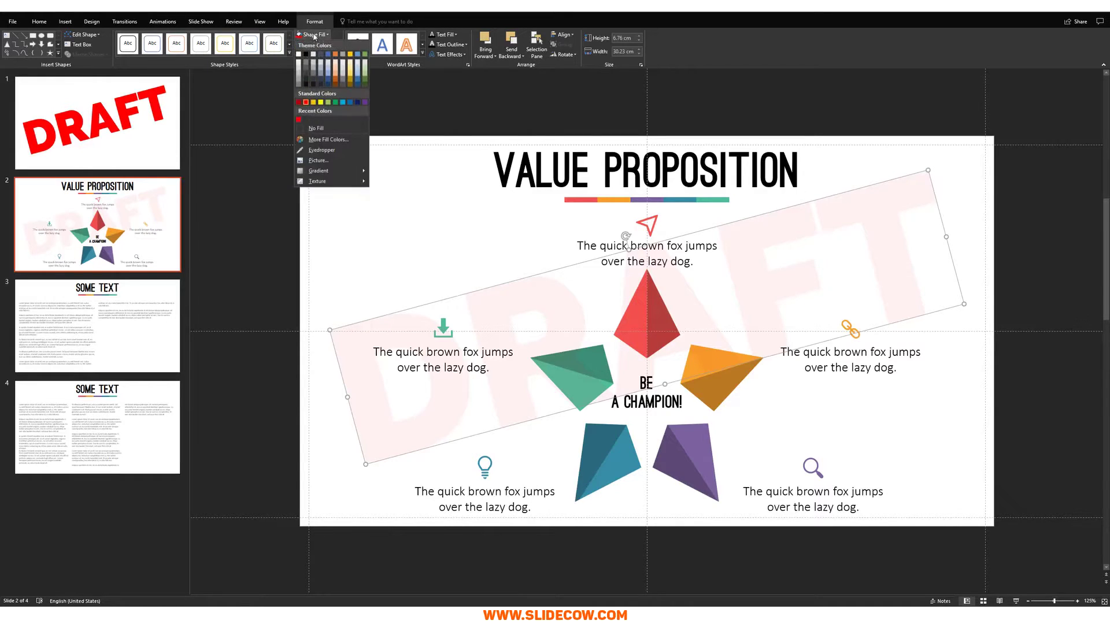
click(357, 138)
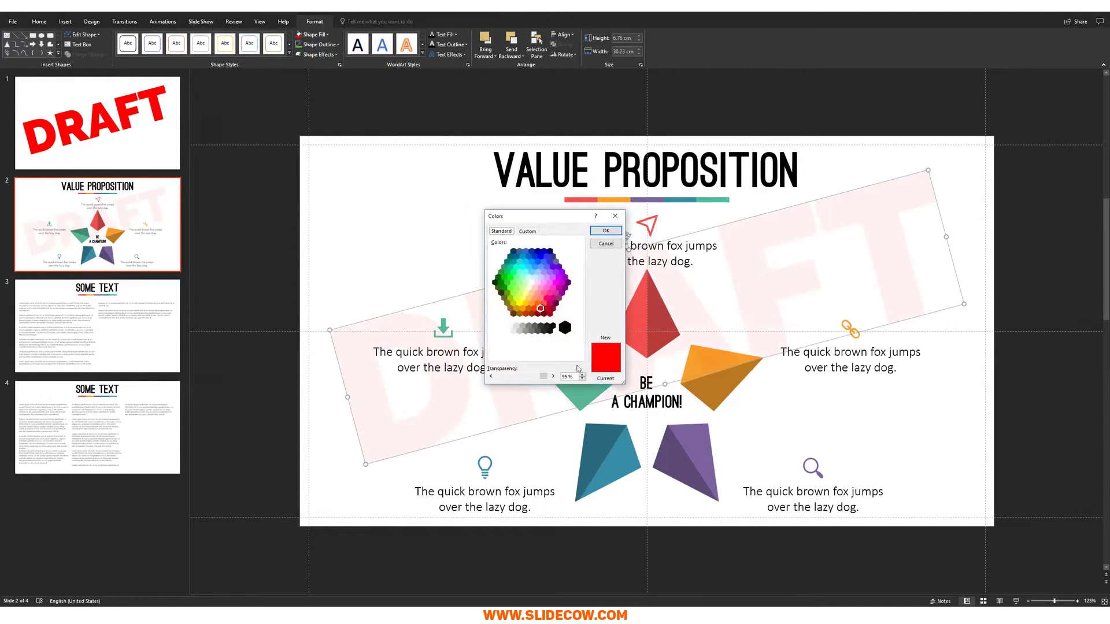
text(80)
key(Return)
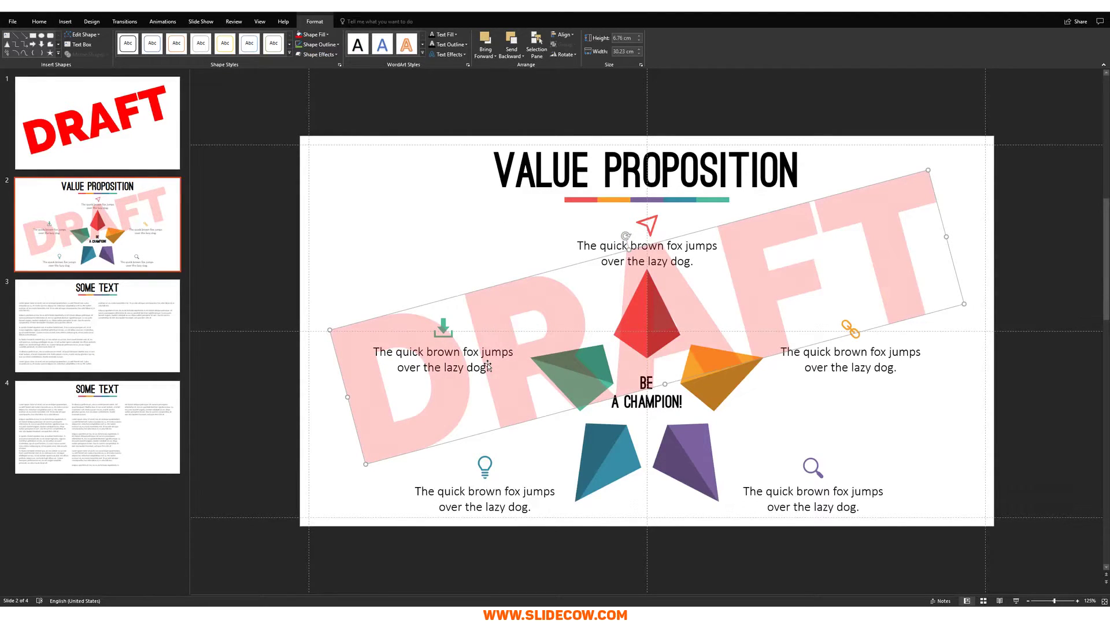
Copy the faded DRAFT shape onto slide 3
key(ctrl+c)
click(124, 330)
key(ctrl+v)
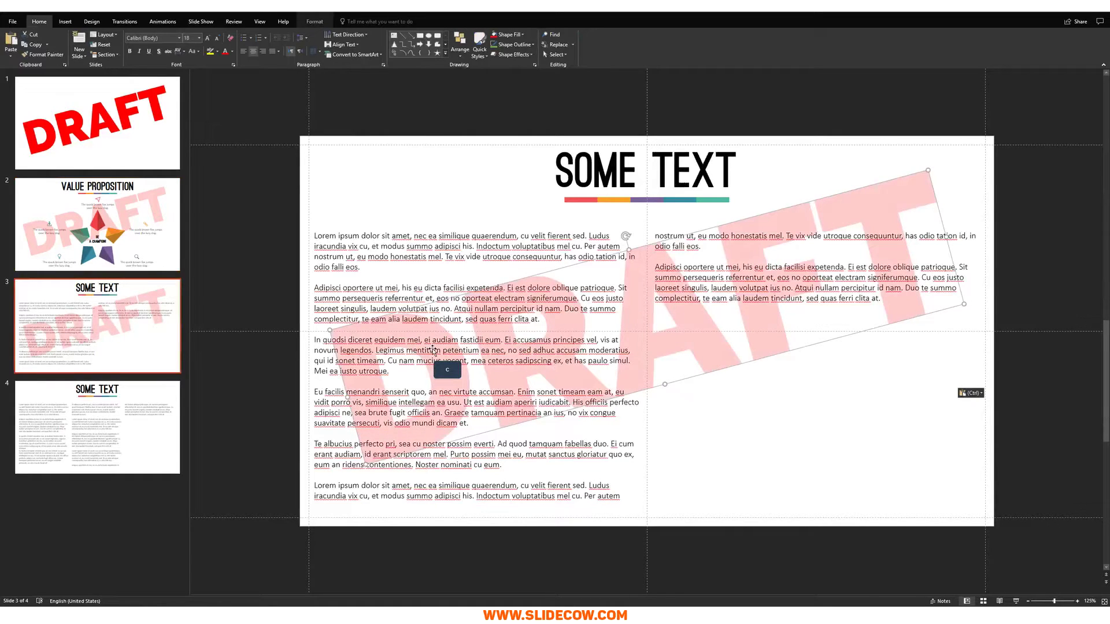
Paste the faded DRAFT onto slide 4, review slides 1–4, then undo the pasted watermarks
key(Down)
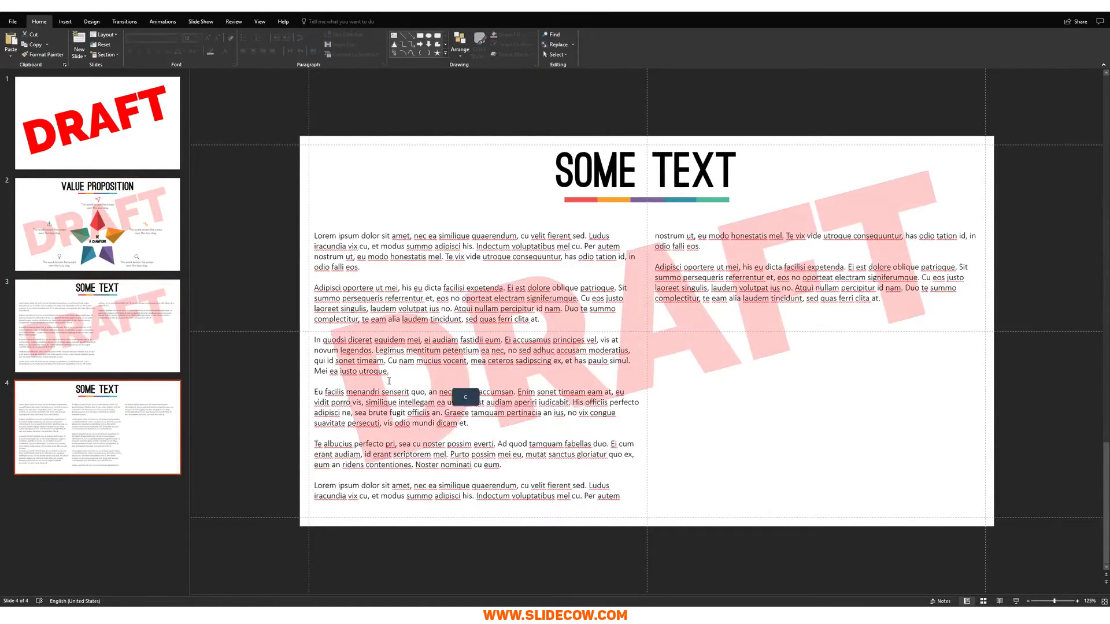
key(ctrl+v)
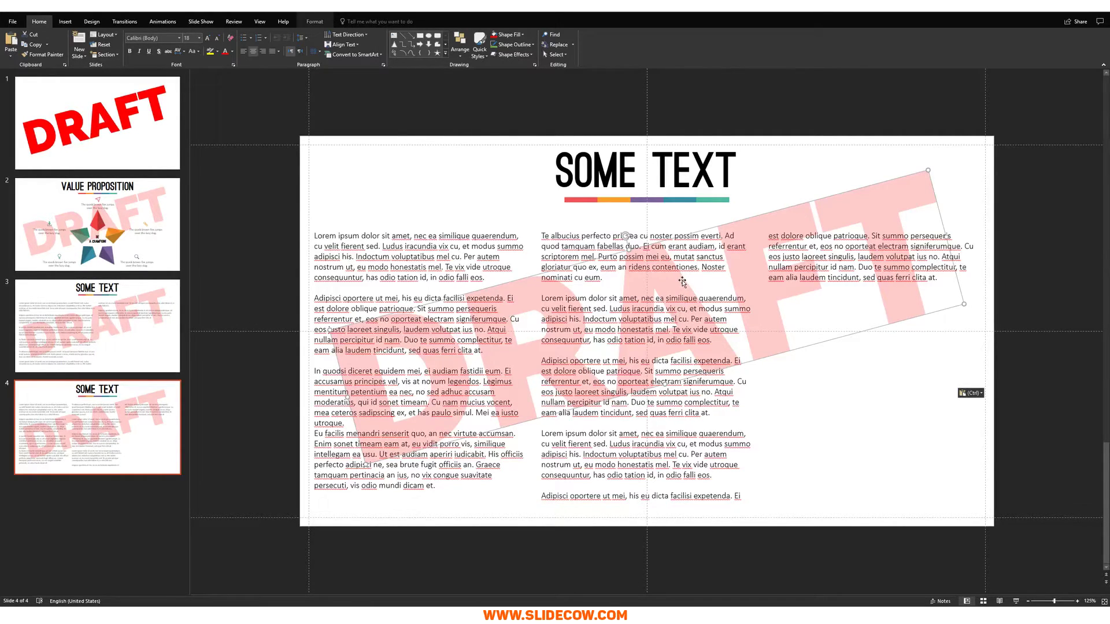
click(154, 225)
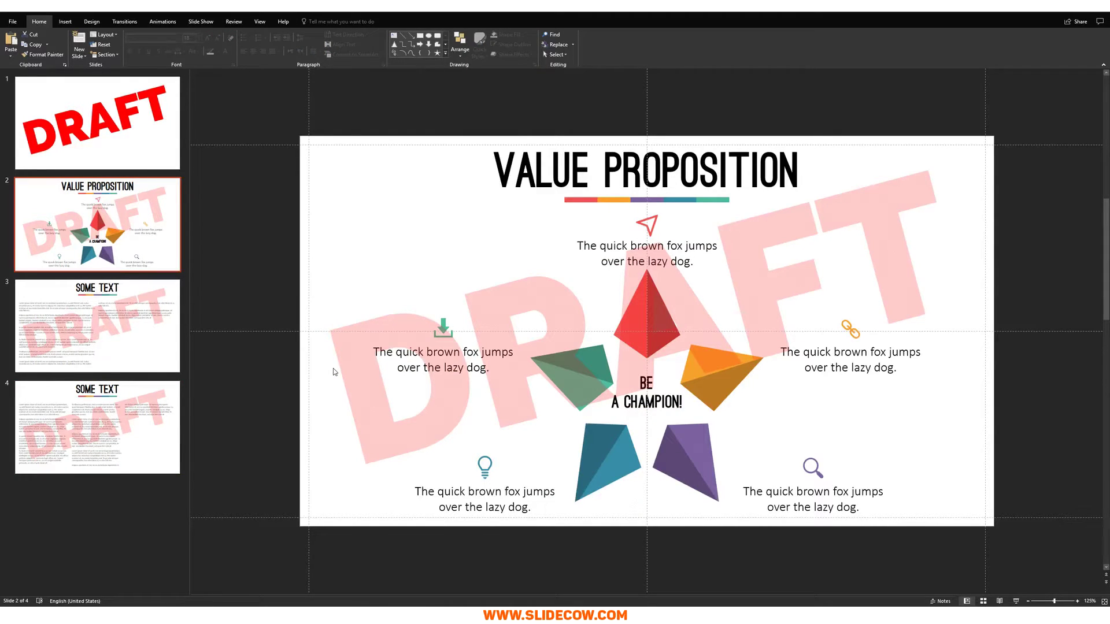
click(118, 132)
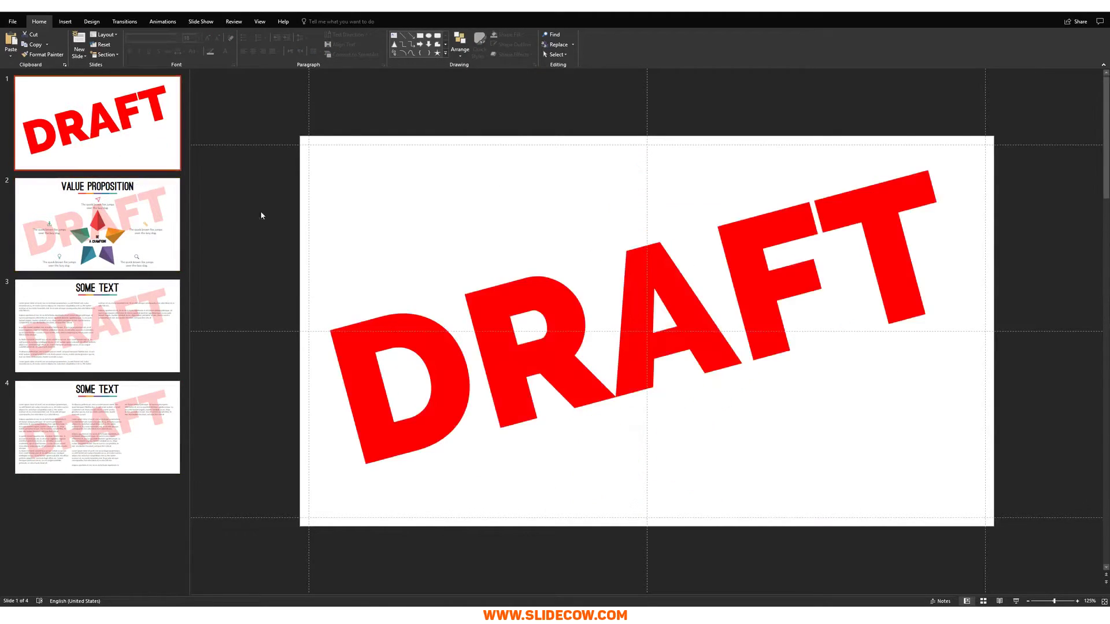
key(Down)
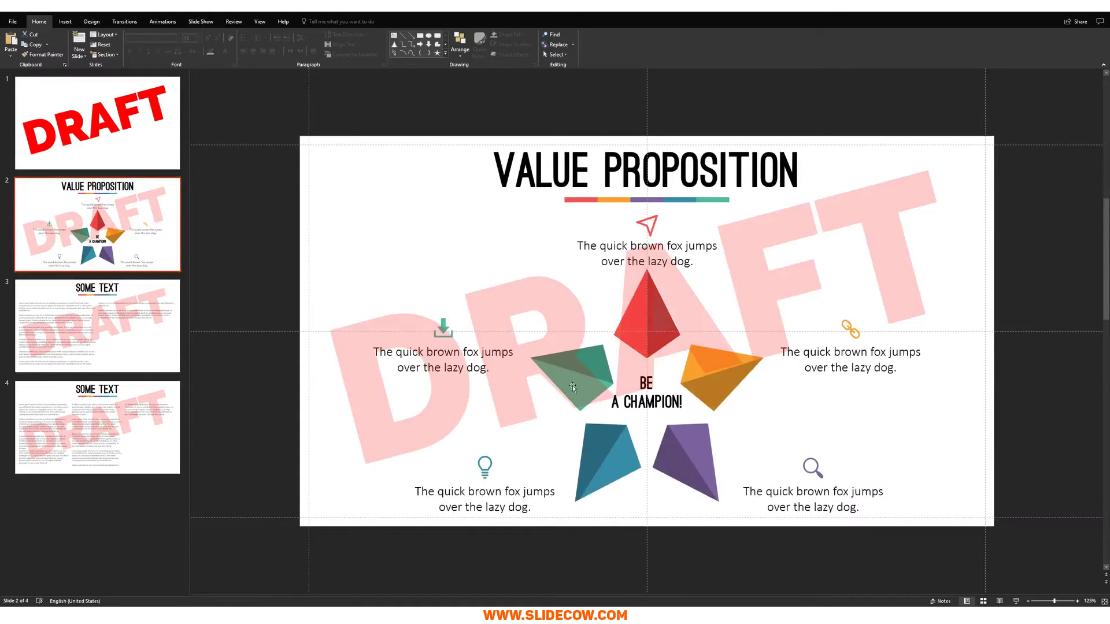
key(Down)
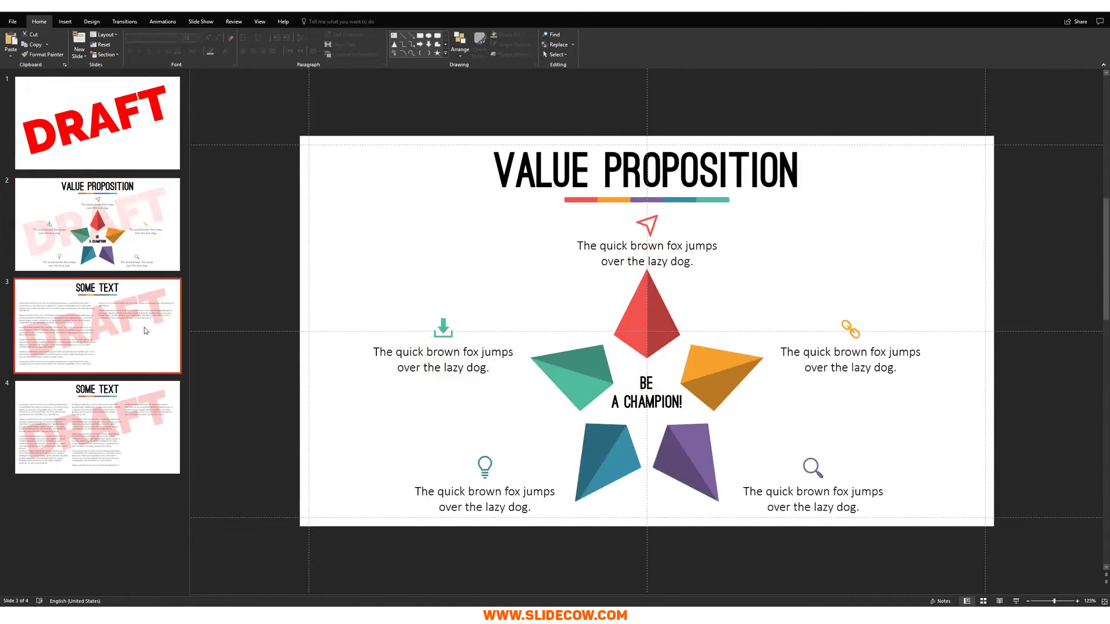
key(Down)
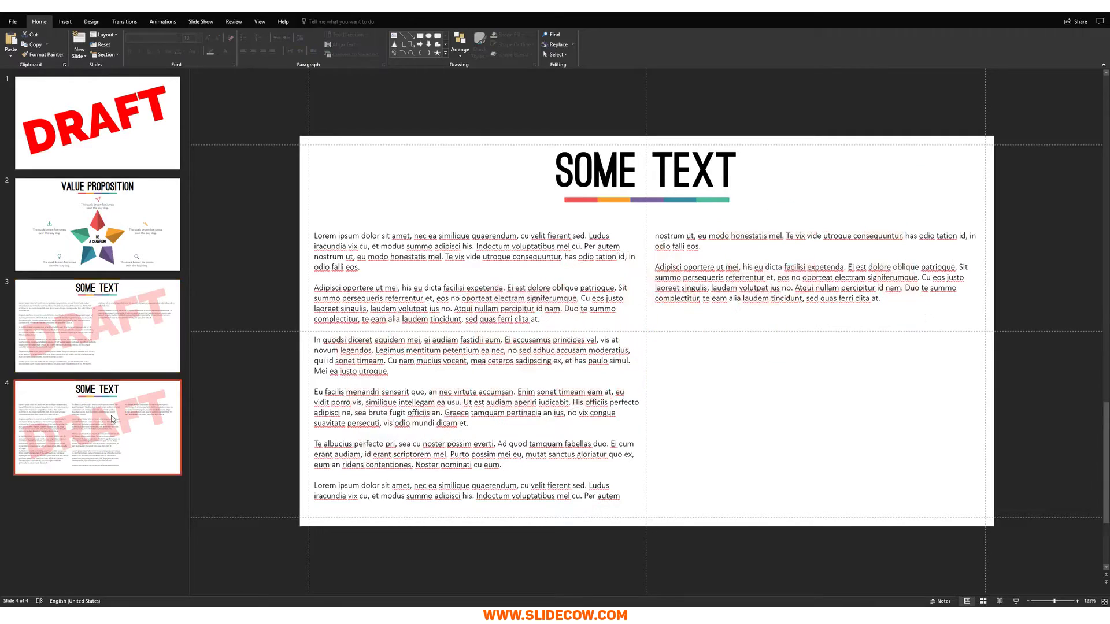
key(ctrl+z)
key(ctrl+z)
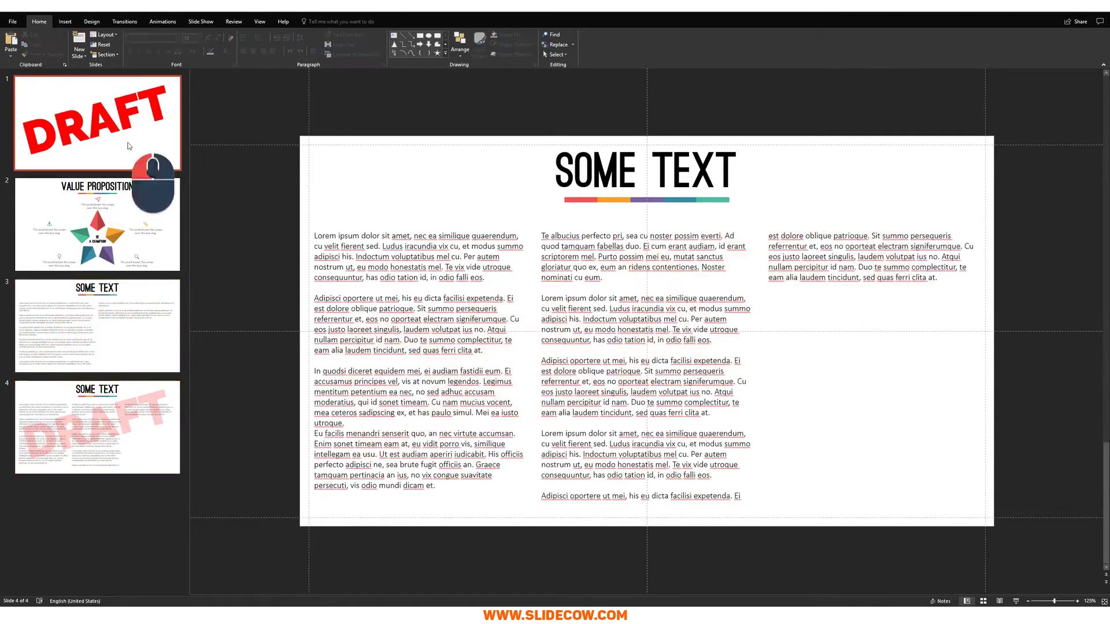
Level DRAFT horizontally, shrink it, and duplicate it into a row of eleven copies
drag(625, 235, 647, 232)
drag(337, 248, 328, 162)
drag(394, 153, 516, 155)
key(ctrl+d)
key(ctrl+d)
key(ctrl+d)
key(ctrl+d)
key(ctrl+d)
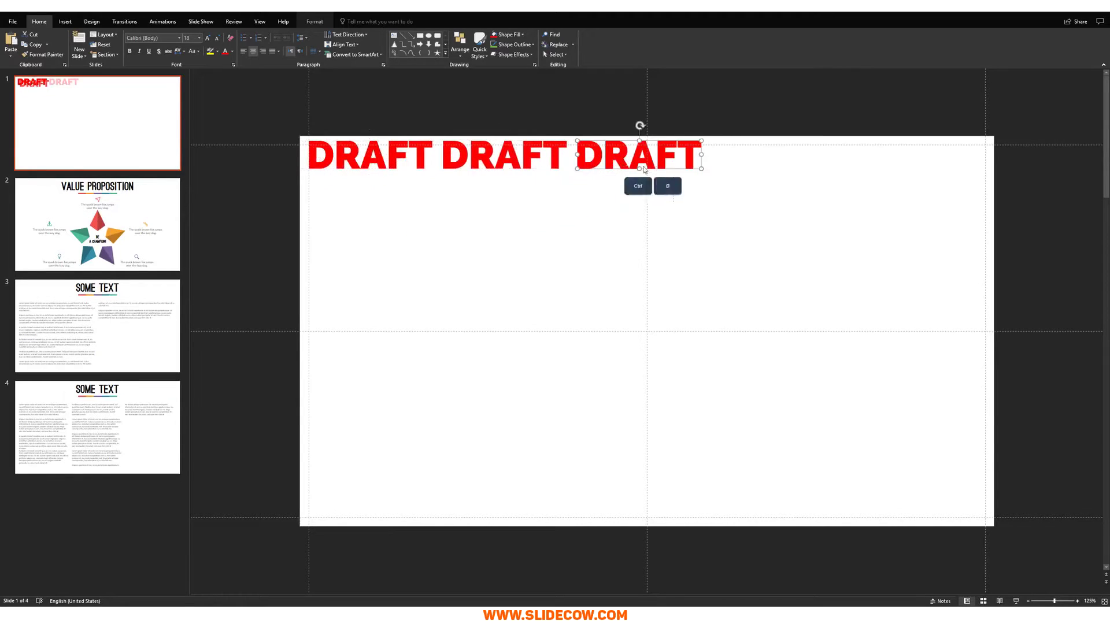
key(ctrl+d)
key(ctrl+d)
key(ctrl+d)
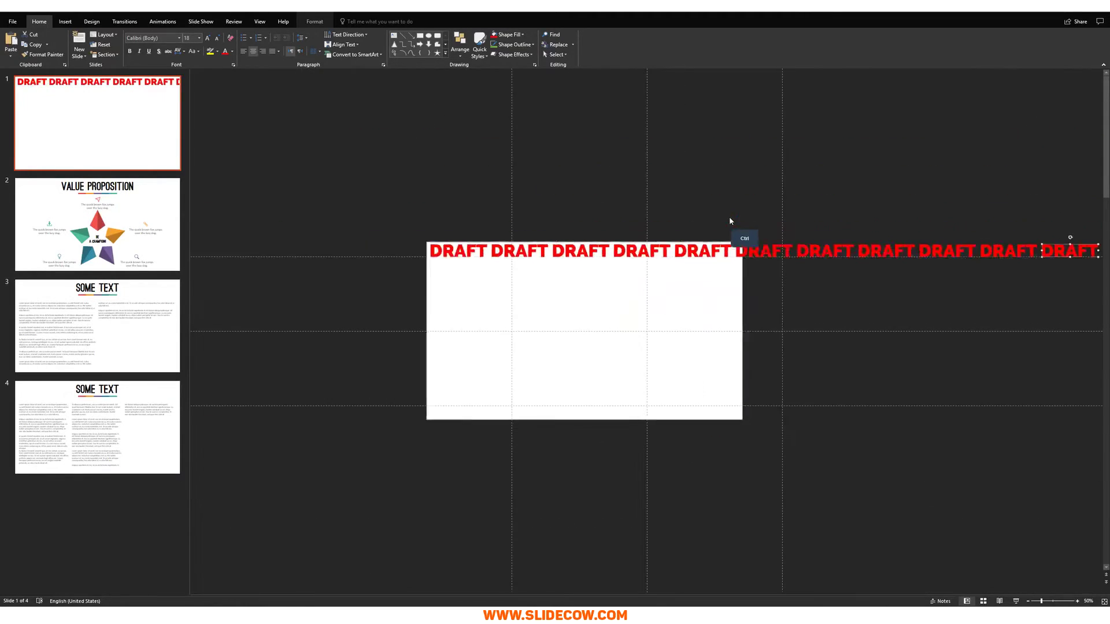
Group the eleven DRAFT boxes into one row and centre it horizontally
drag(485, 225, 1087, 341)
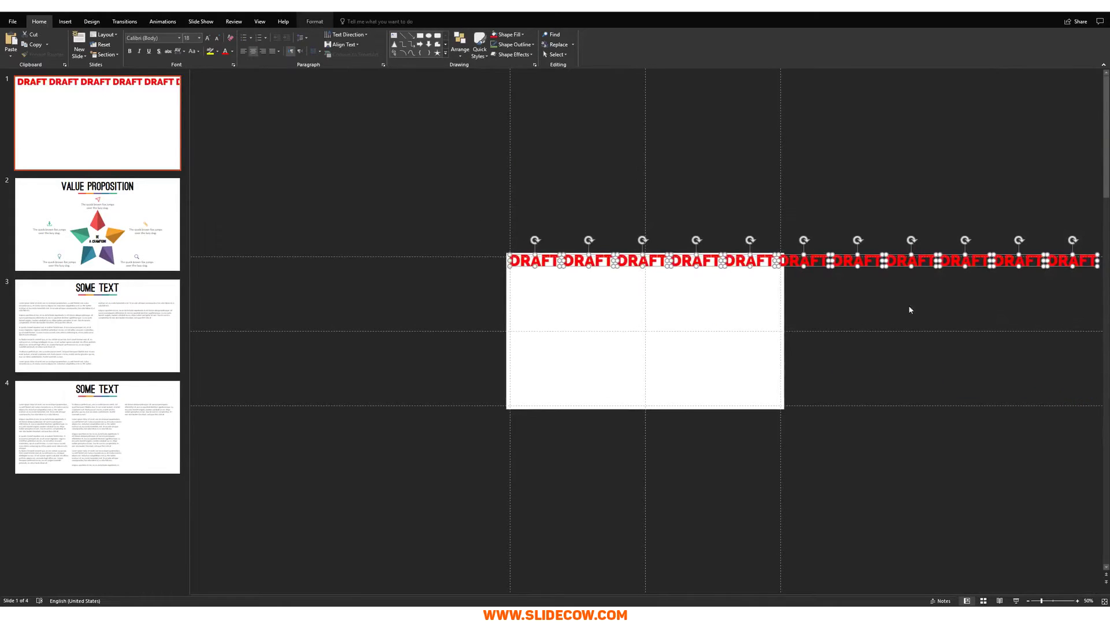
ctrl+scroll(910, 311, down, 2)
key(ctrl+g)
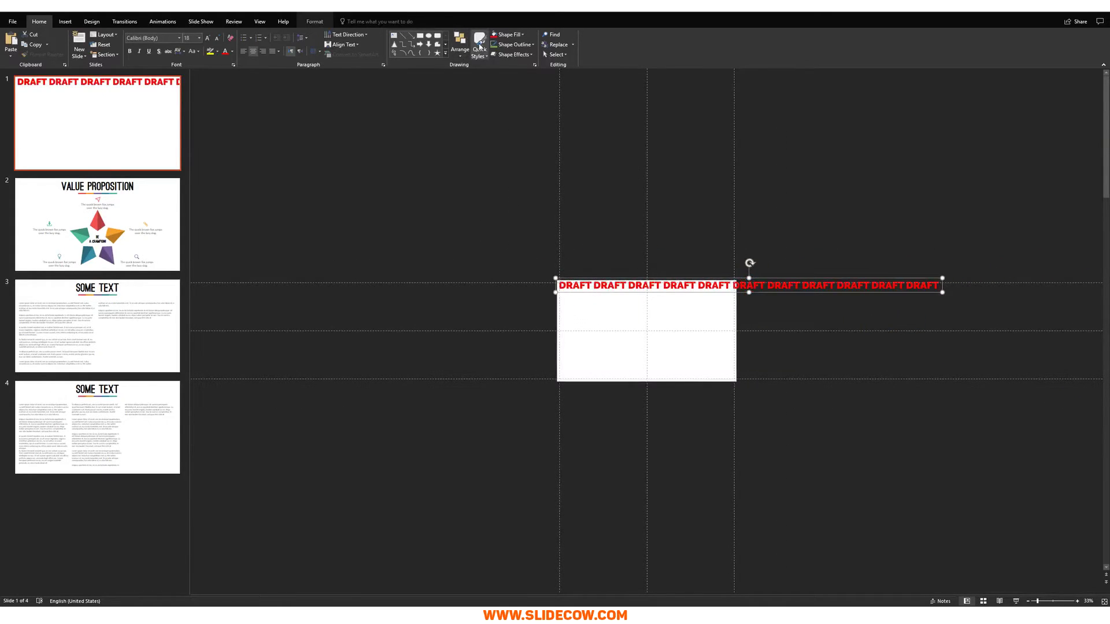
click(459, 44)
mouse_move(480, 164)
click(544, 178)
Copy the DRAFT row upward into four stacked rows and align them
ctrl+scroll(677, 255, up, 3)
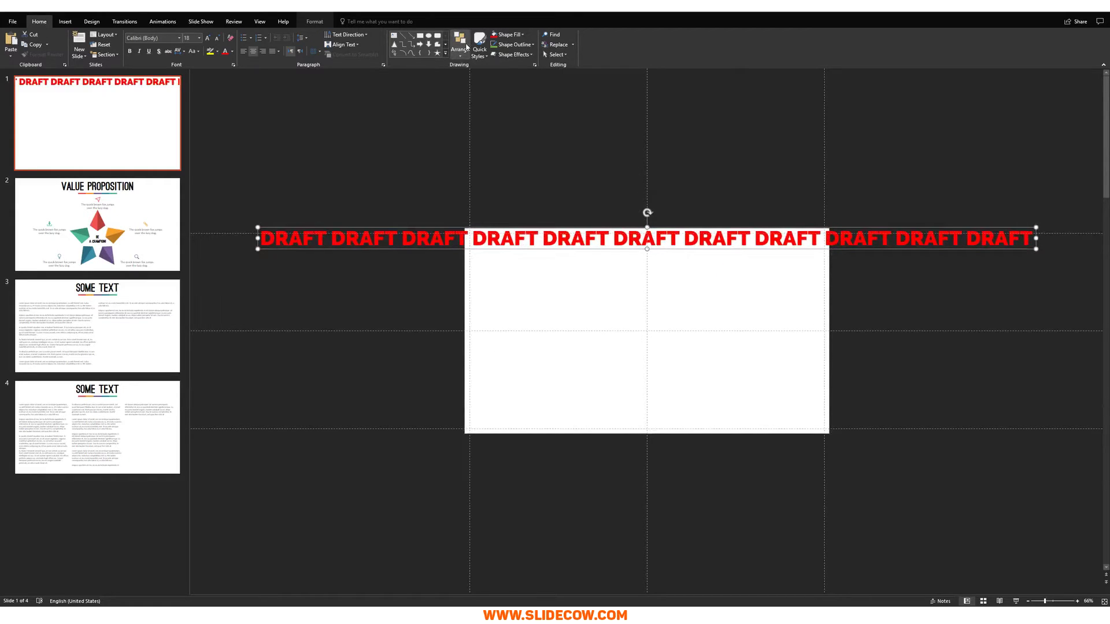
drag(533, 238, 533, 213)
drag(533, 213, 533, 161)
scroll(581, 248, down, 2)
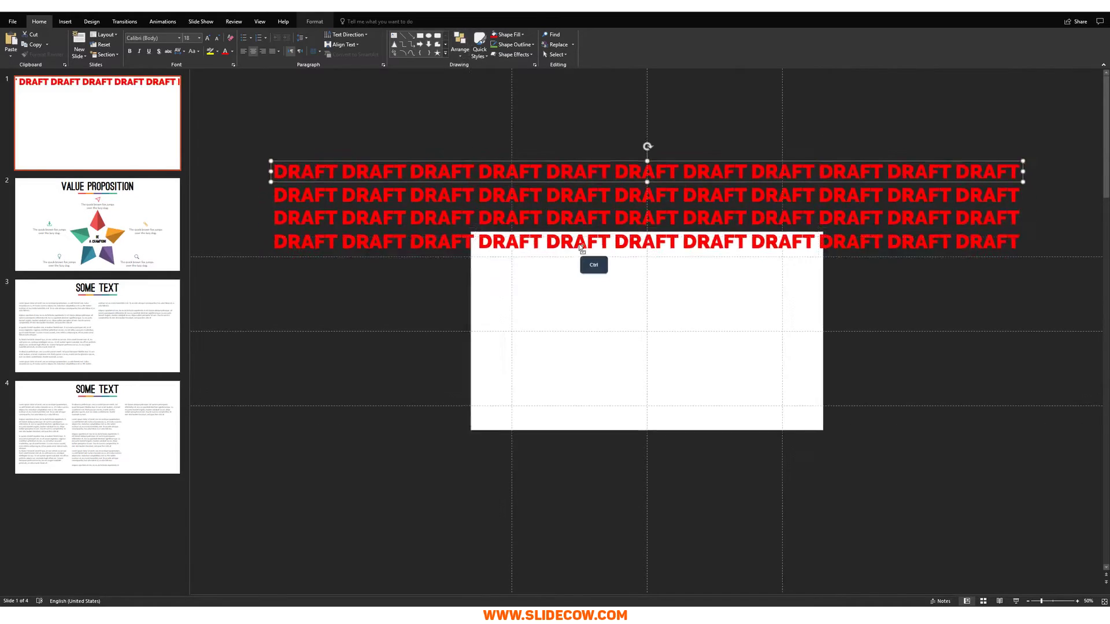
scroll(581, 248, down, 1)
drag(319, 158, 998, 380)
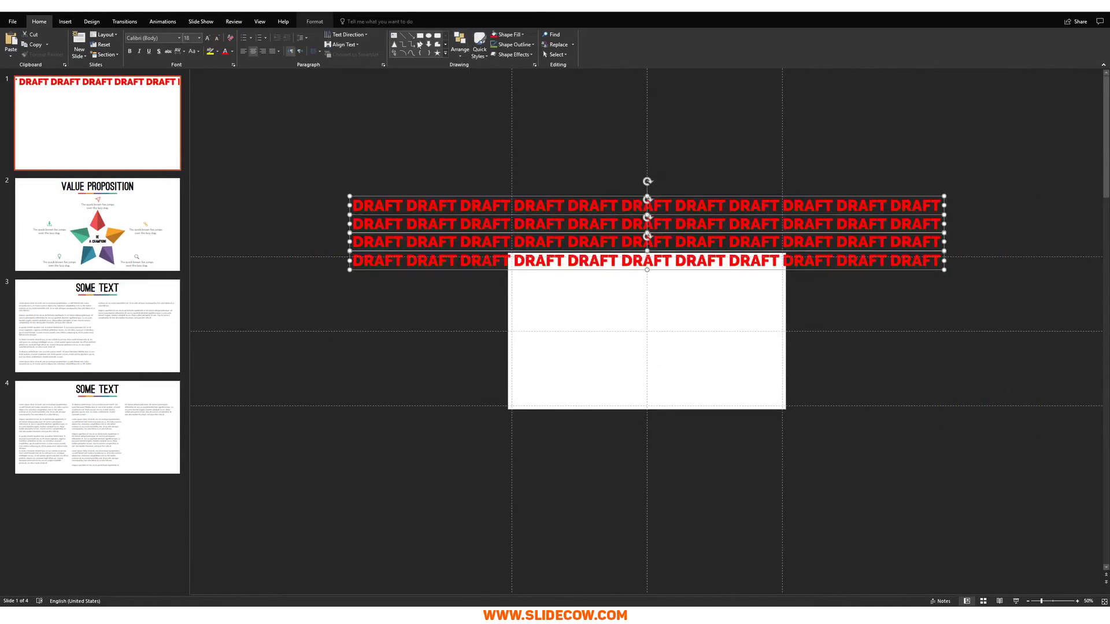
click(469, 49)
mouse_move(480, 170)
click(550, 232)
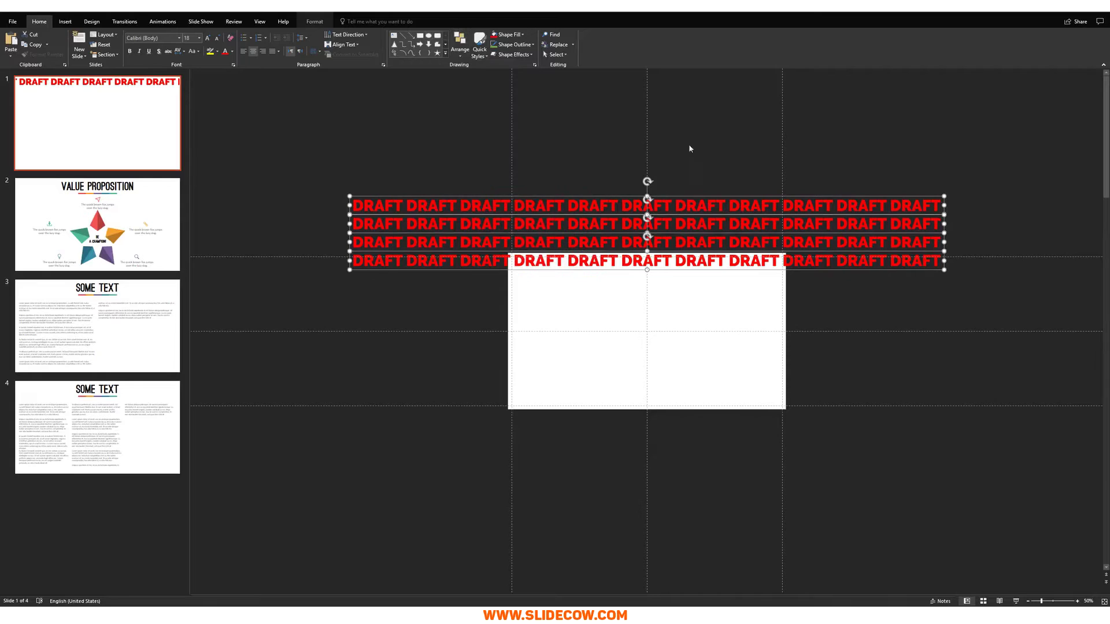
Copy the four DRAFT rows downward and distribute all rows evenly top to bottom
drag(552, 267, 551, 479)
scroll(821, 503, down, 2)
drag(399, 175, 843, 430)
scroll(751, 376, up, 4)
click(460, 49)
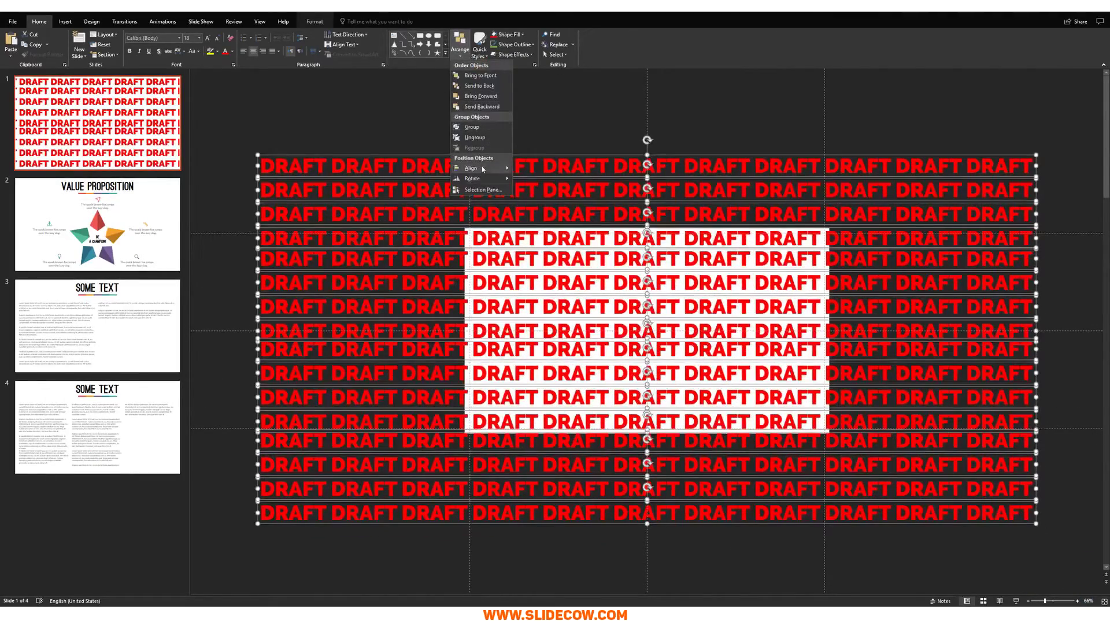
mouse_move(498, 169)
click(549, 245)
key(Escape)
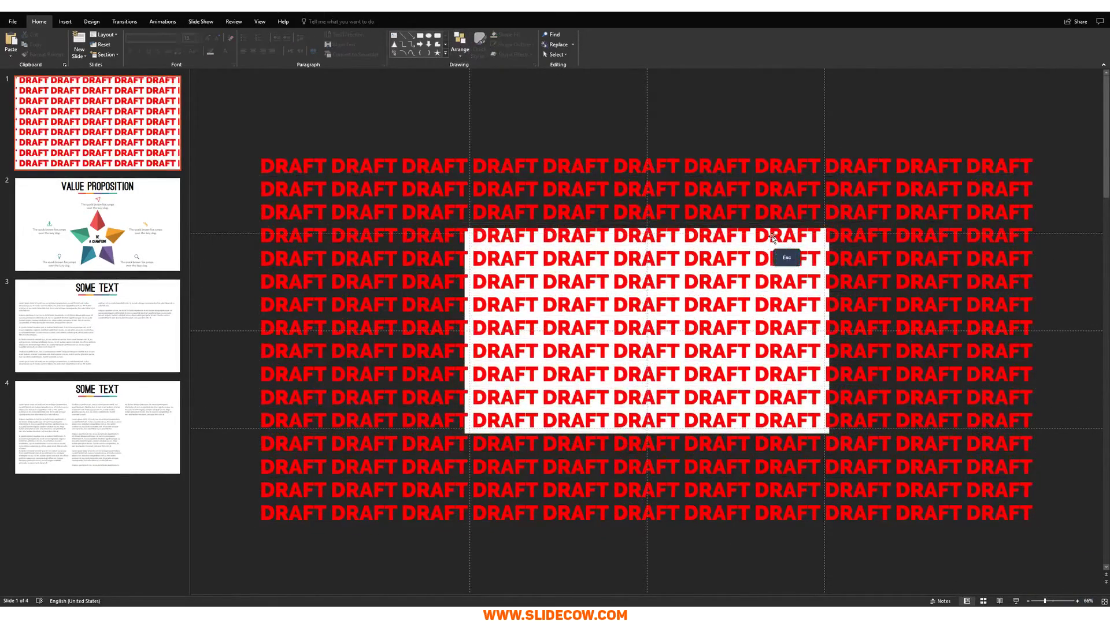
scroll(508, 223, down, 4)
Group all DRAFT rows into one object and rotate it into a diagonal tilt
drag(401, 191, 1010, 515)
drag(648, 227, 714, 265)
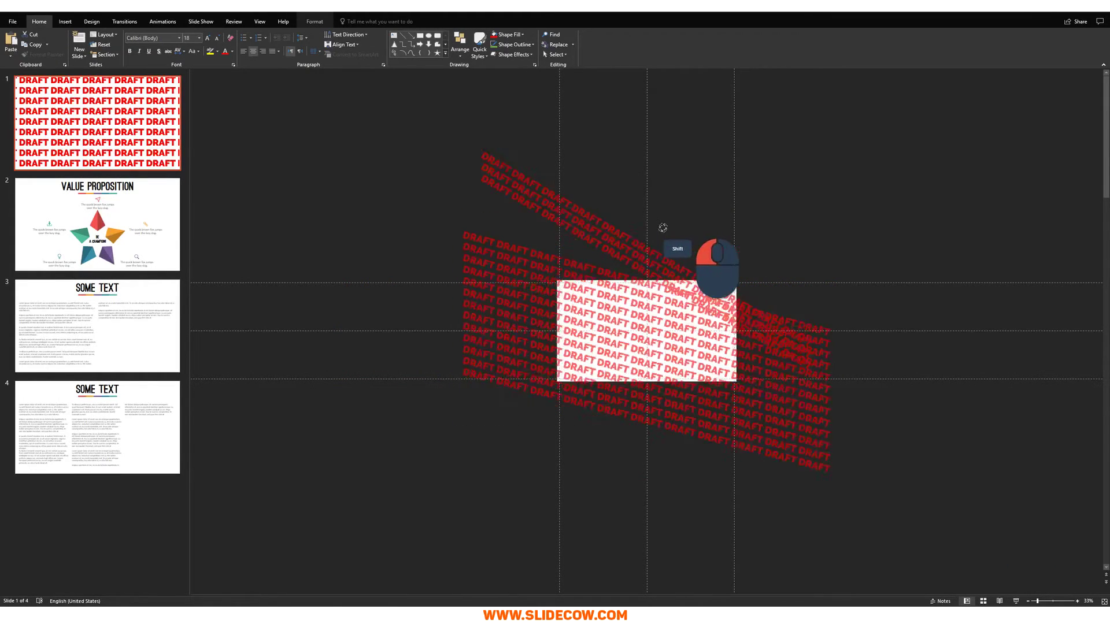
key(ctrl+z)
key(ctrl+g)
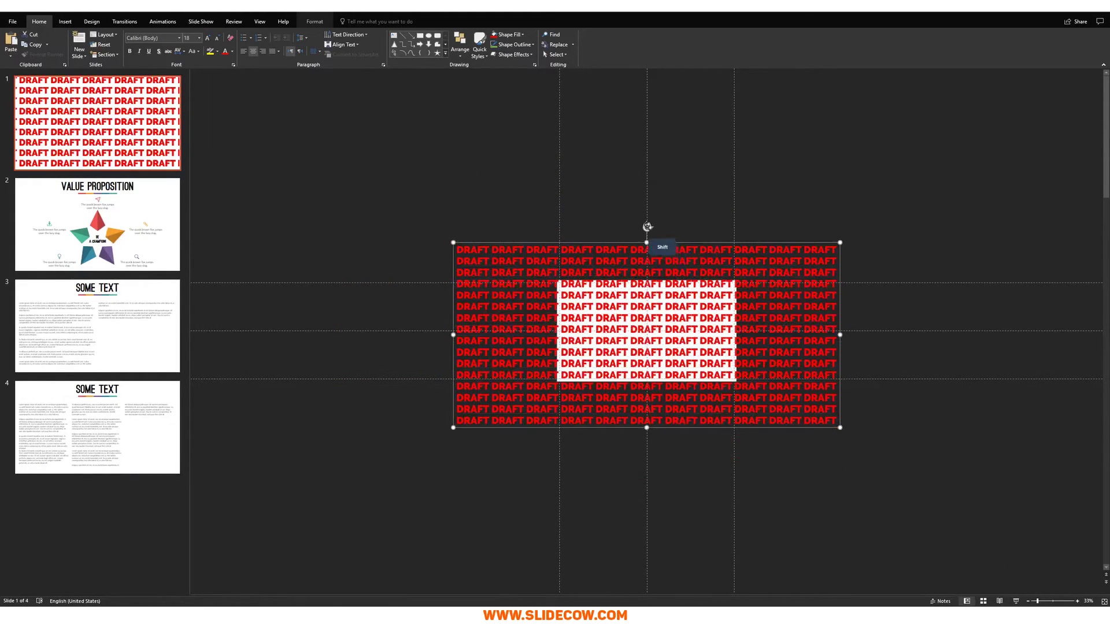
drag(646, 228, 616, 230)
Duplicate the DRAFT slide as a new slide 2
ctrl+scroll(816, 393, up, 3)
ctrl+scroll(809, 387, down, 3)
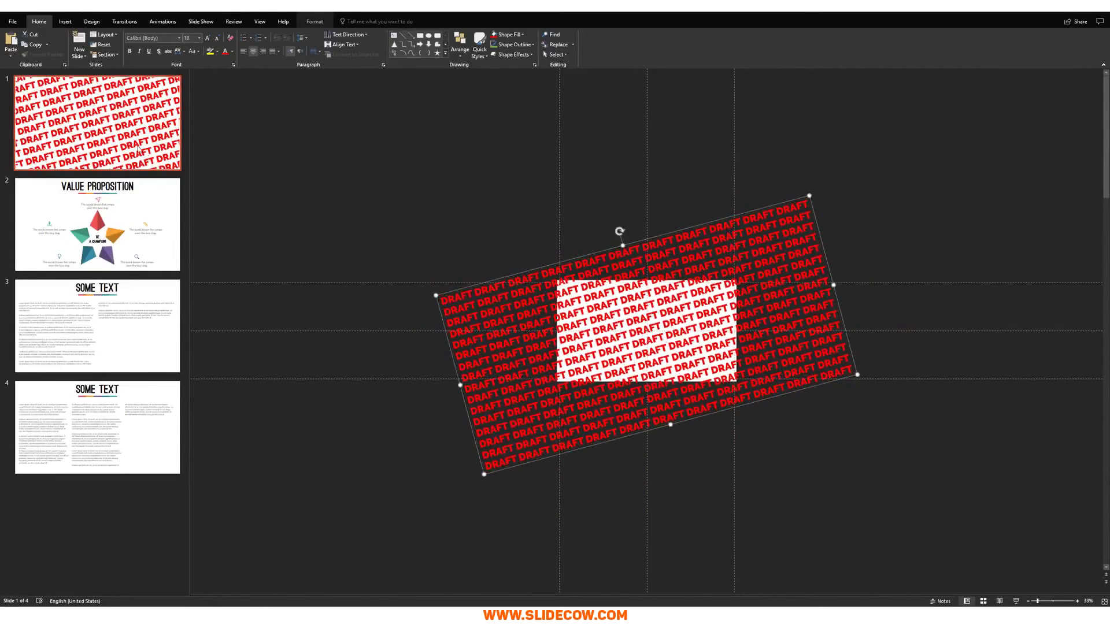
click(320, 175)
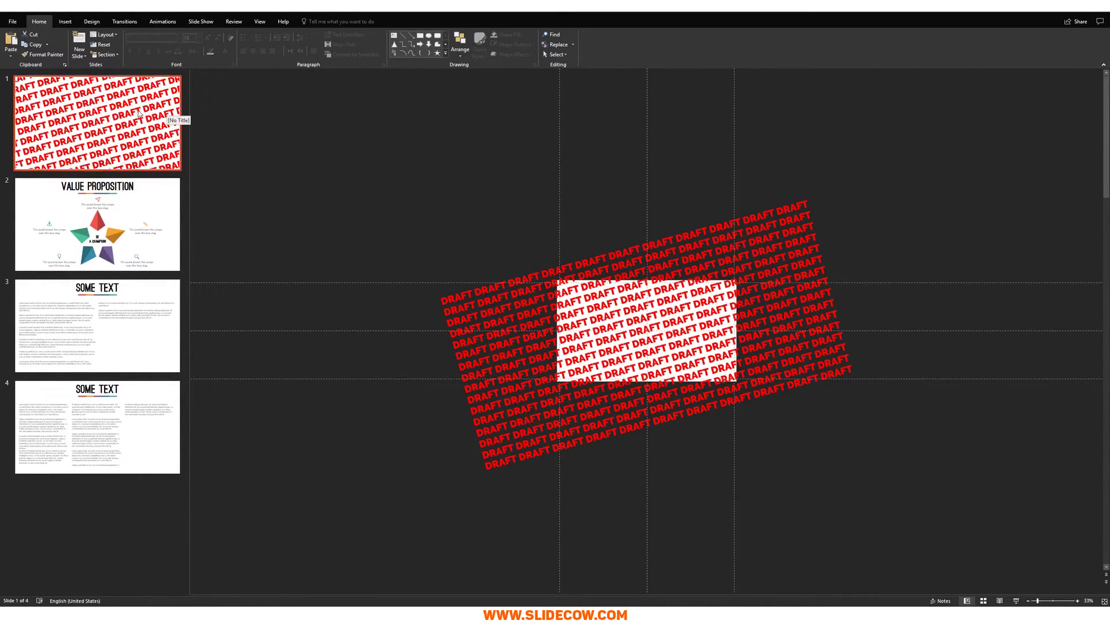
key(ctrl+d)
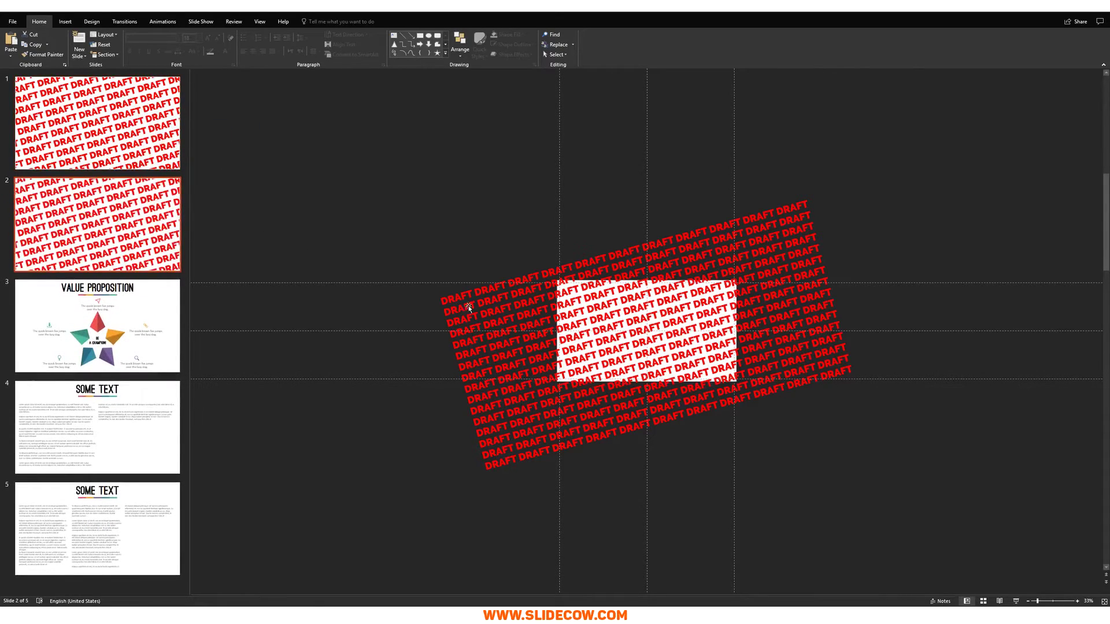
Delete the DRAFT pattern from the duplicated slide 2
click(866, 460)
key(Delete)
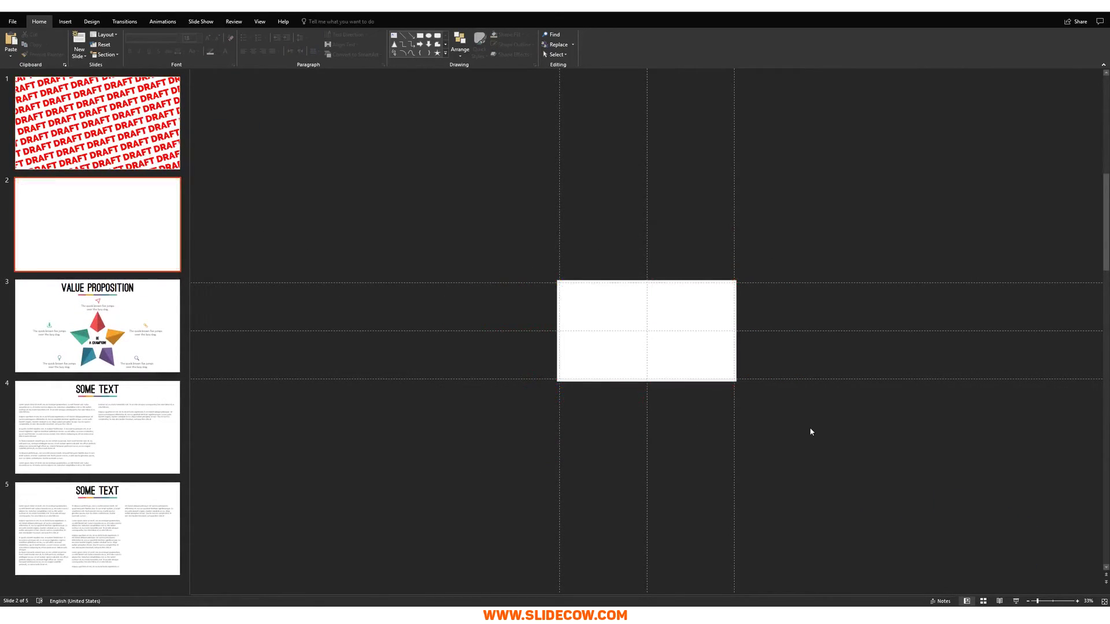
scroll(810, 433, up, 3)
Draw a rectangle covering all of slide 2, then return to slide 1's DRAFT boxes
click(65, 21)
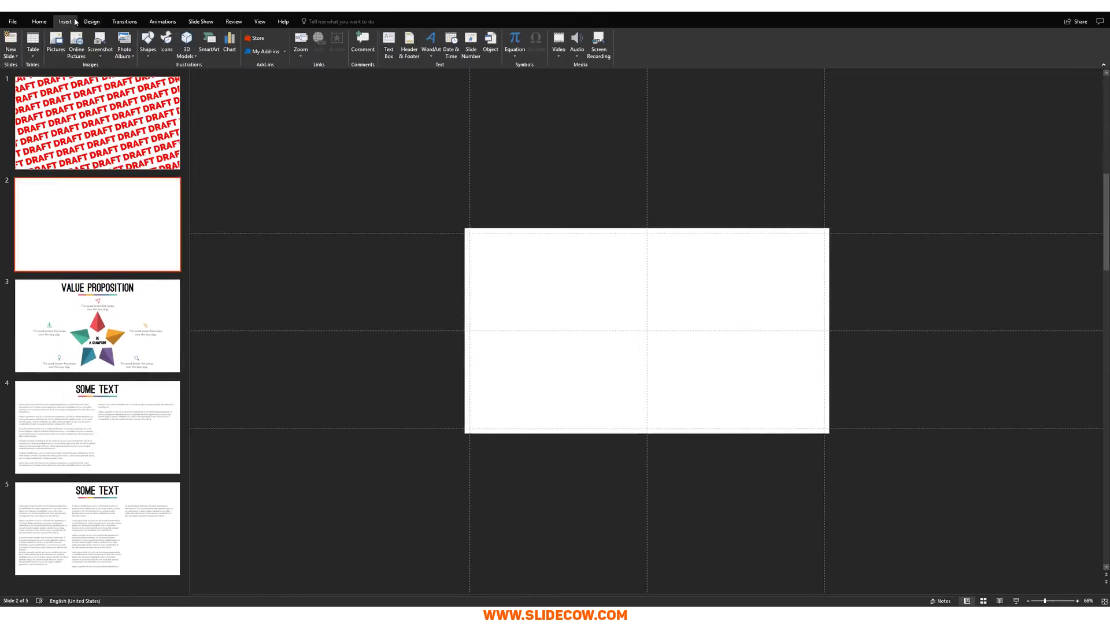
click(148, 43)
click(145, 122)
drag(466, 229, 828, 432)
click(156, 159)
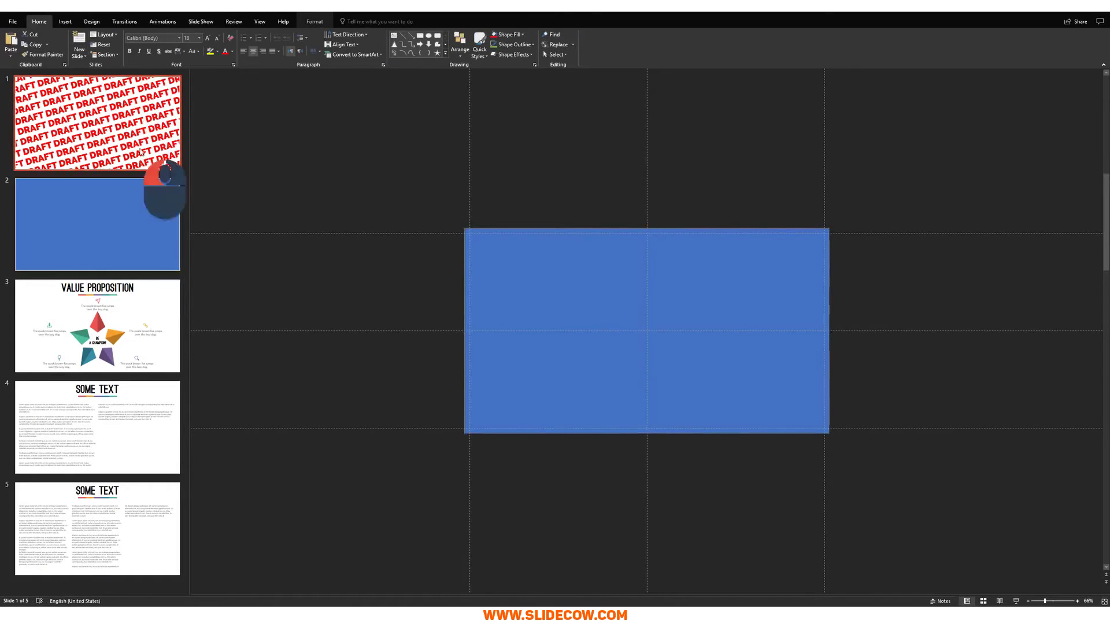
click(508, 270)
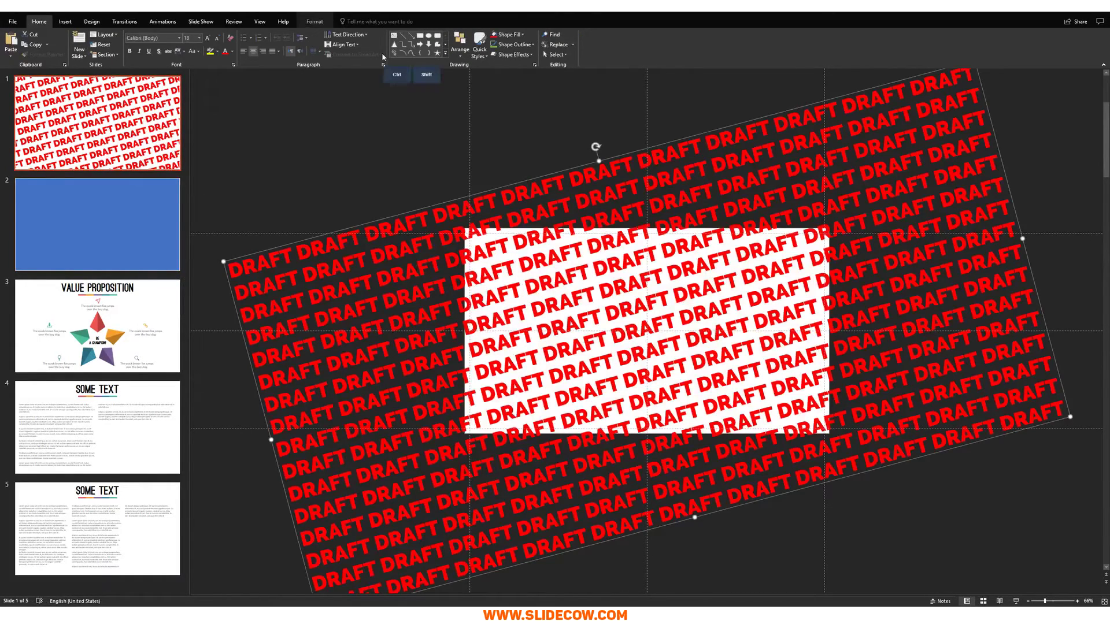
Merge all DRAFT text boxes into a single shape with Union
scroll(498, 216, down, 3)
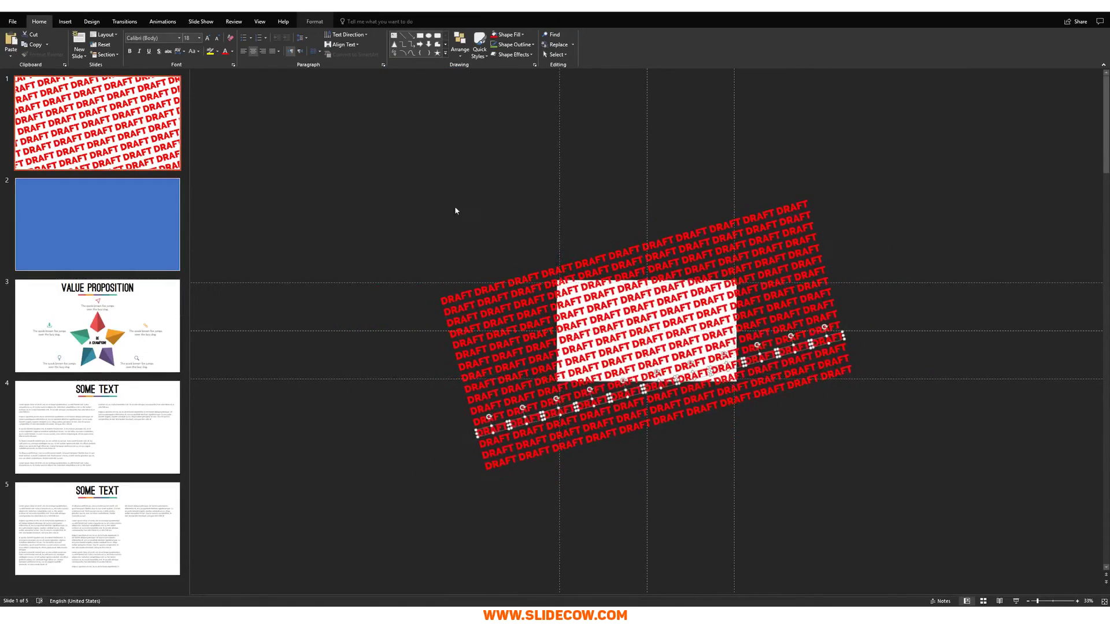
drag(392, 170, 1048, 558)
click(314, 21)
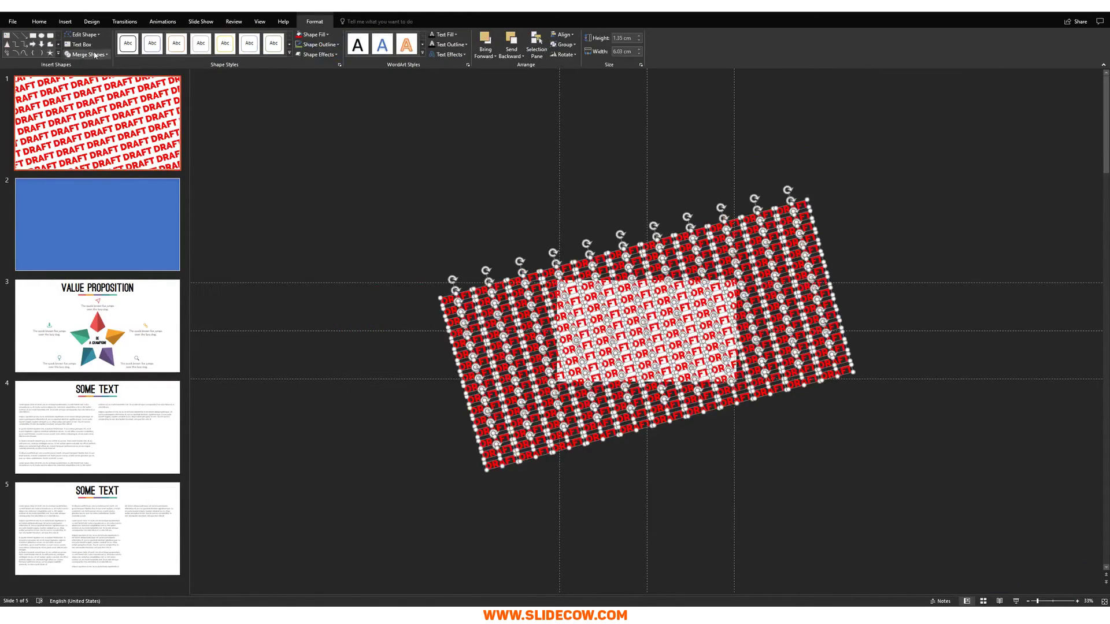
click(86, 54)
click(84, 65)
Copy the merged DRAFT shape to the clipboard
drag(602, 308, 486, 290)
key(ctrl+z)
key(ctrl+c)
Paste the merged DRAFT shape over the slide-sized rectangle on slide 2
click(97, 224)
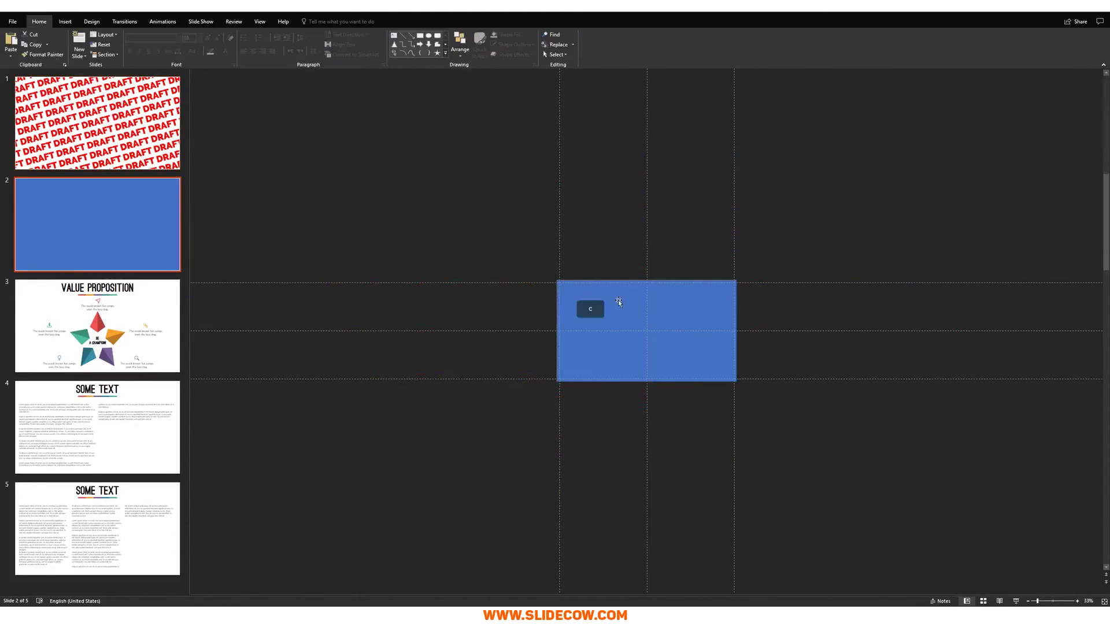
click(634, 315)
key(ctrl+v)
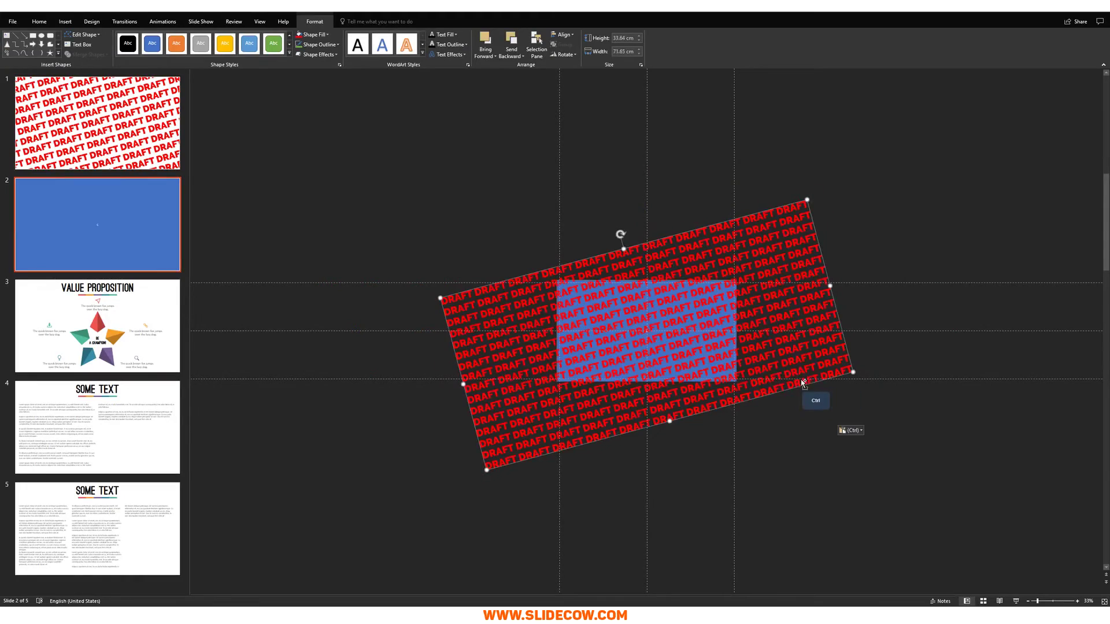
scroll(775, 407, up, 3)
key(ctrl+z)
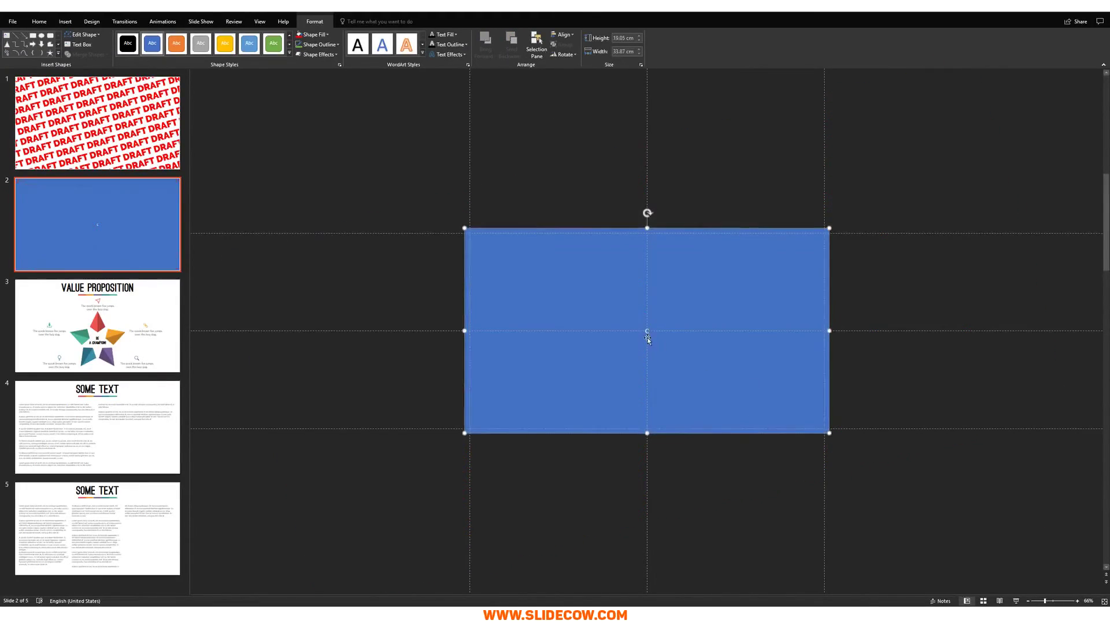
key(ctrl+v)
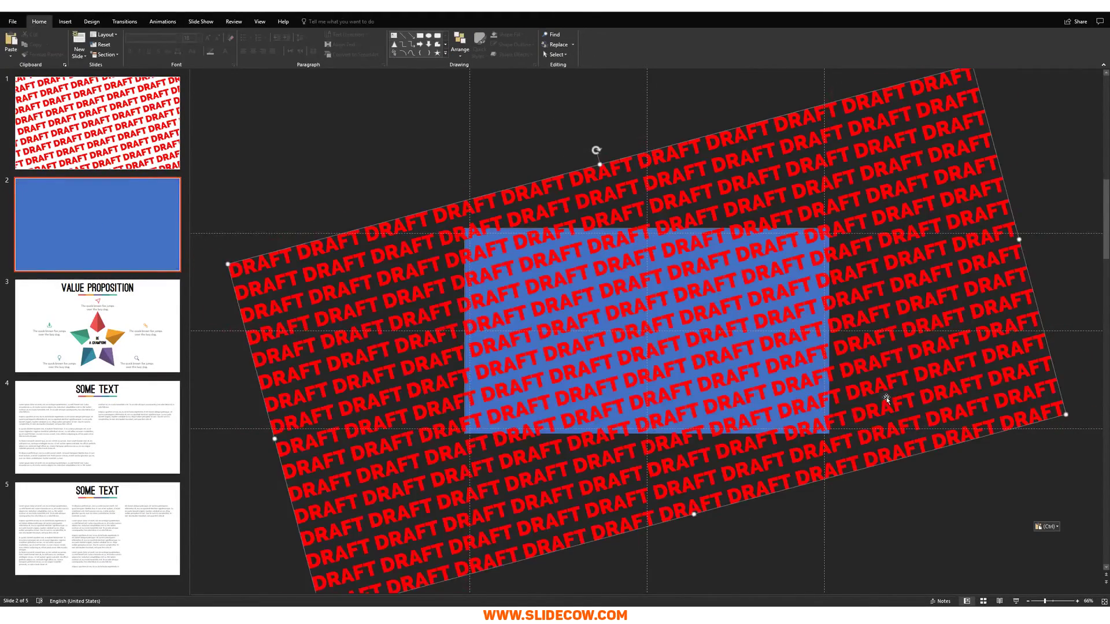
scroll(649, 334, down, 2)
Send DRAFT behind the rectangle and Intersect them to trim it to the slide
right_click(660, 340)
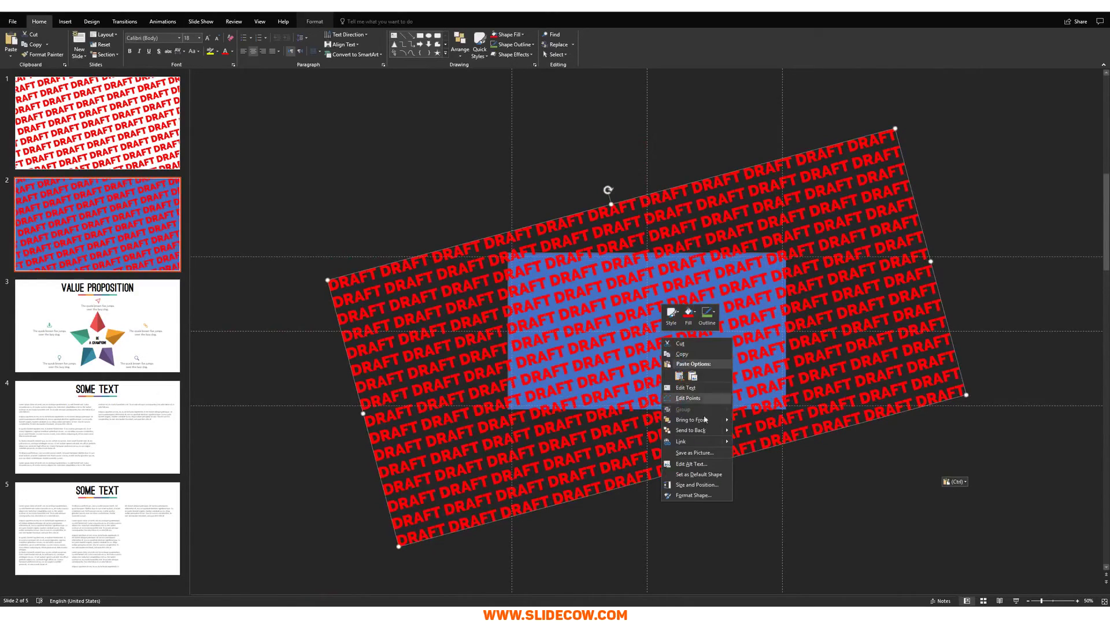
click(694, 431)
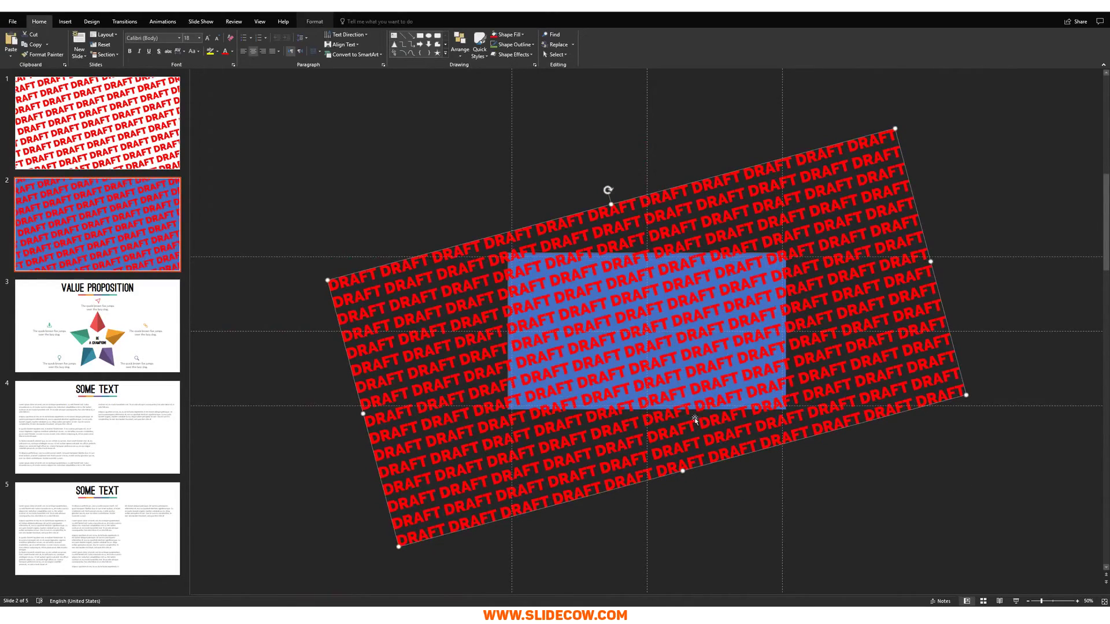
click(304, 23)
click(86, 54)
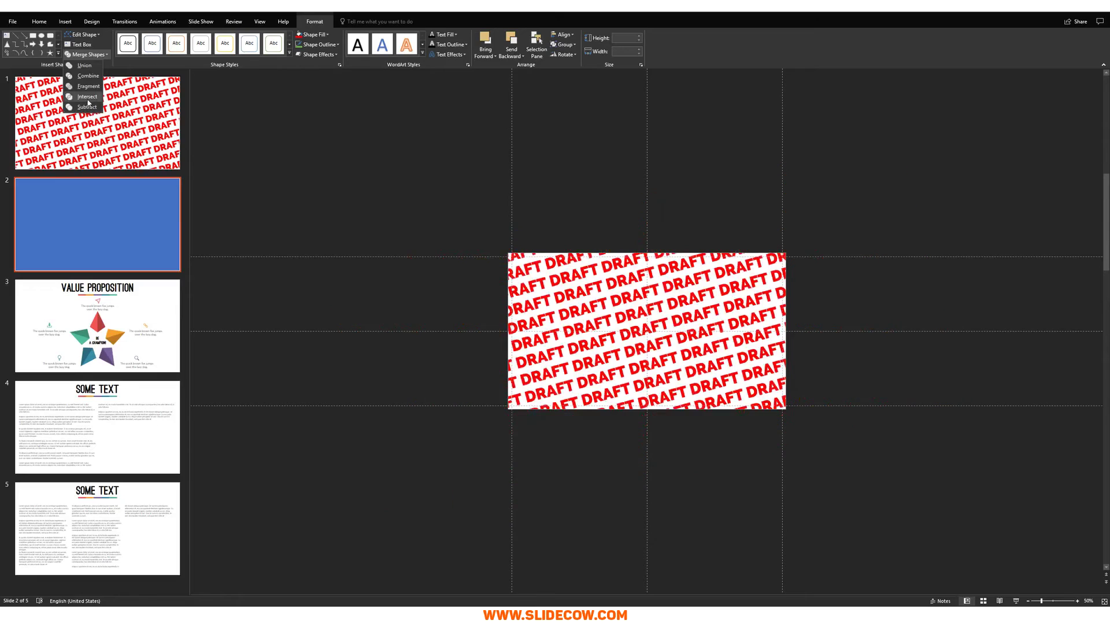
click(88, 97)
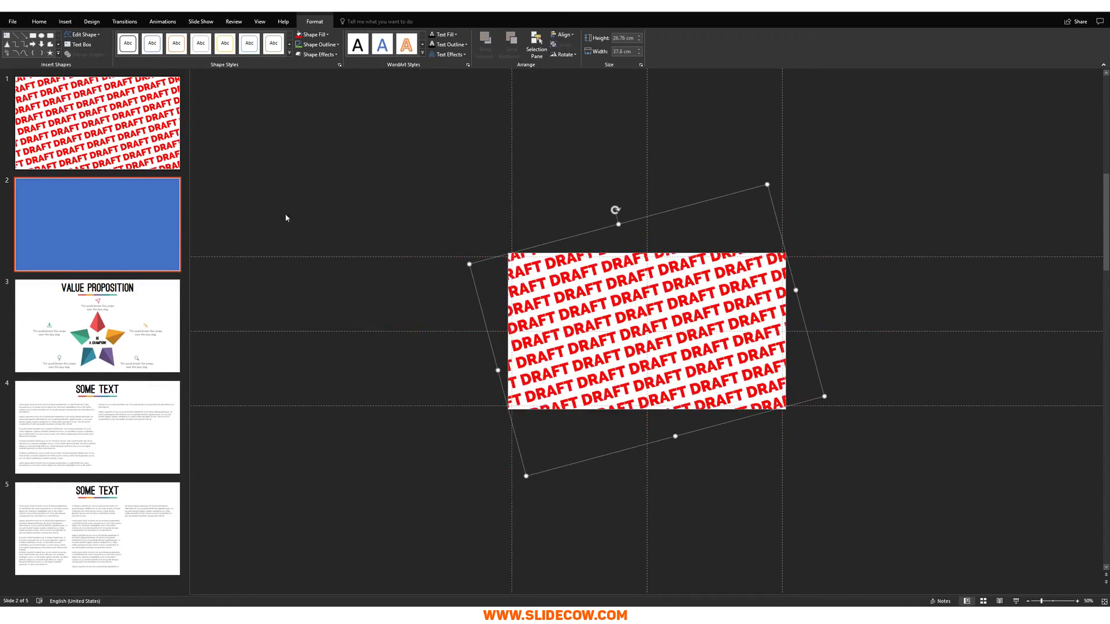
click(152, 336)
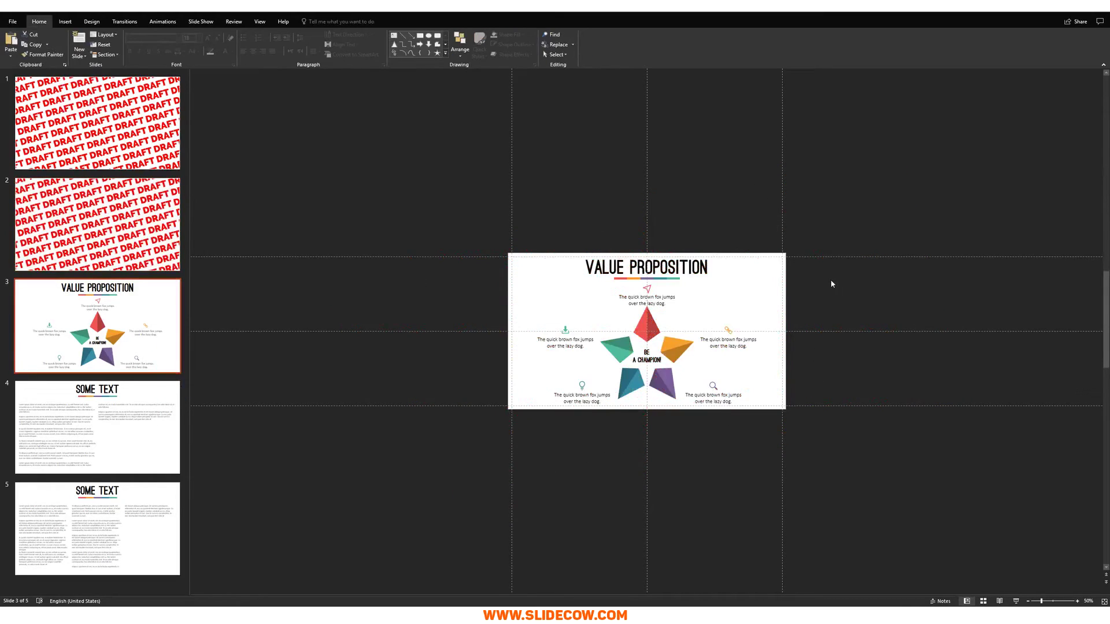
Paste the DRAFT pattern onto the Value Proposition slide with 80% fill transparency
key(ctrl+v)
scroll(839, 293, up, 3)
click(314, 21)
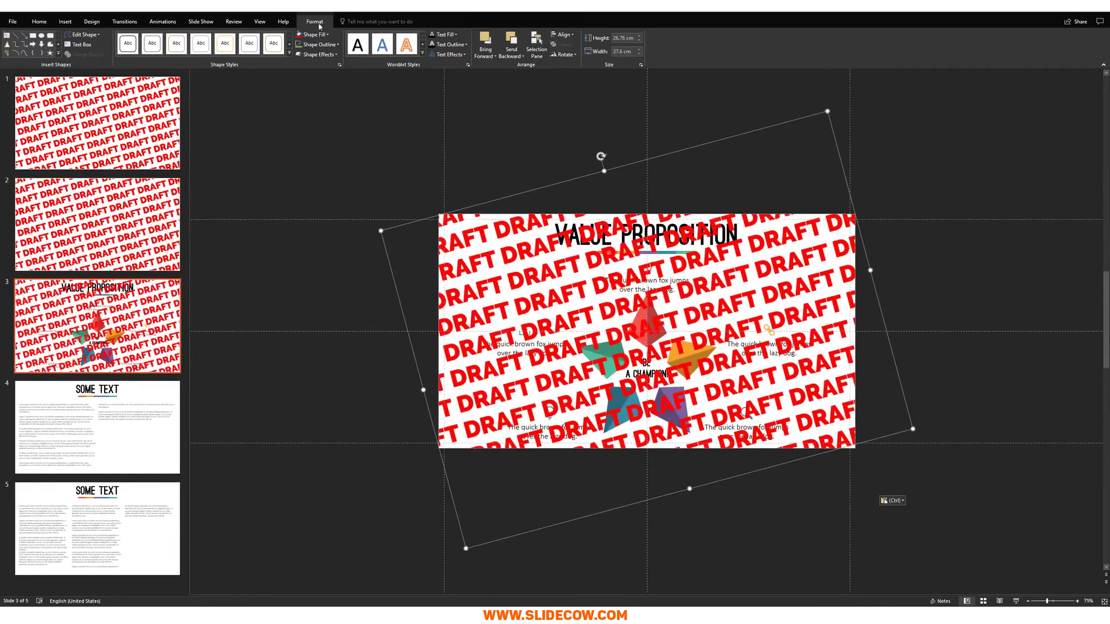
click(315, 35)
click(330, 141)
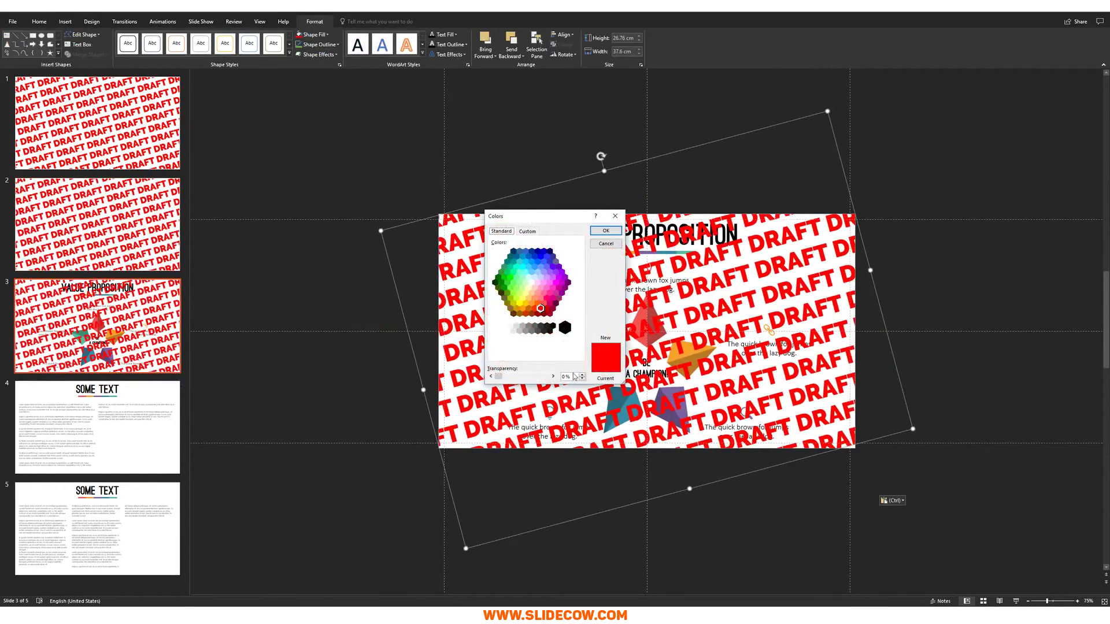
text(80)
key(Return)
key(Escape)
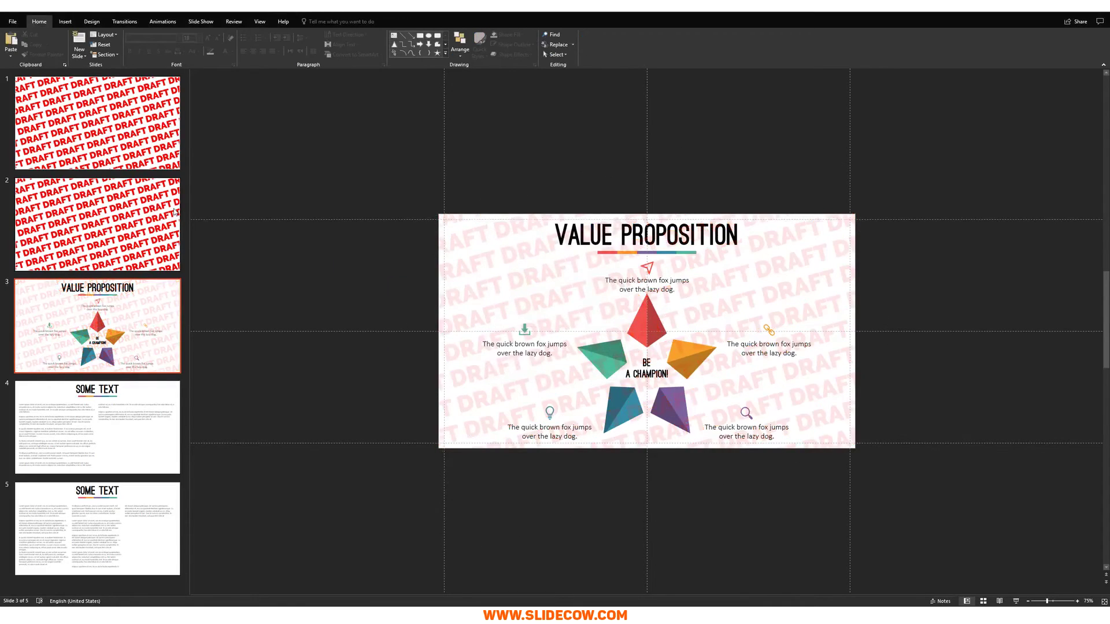
Delete the two DRAFT-only slides, leaving three slides
click(173, 222)
key(shift+Up)
key(Delete)
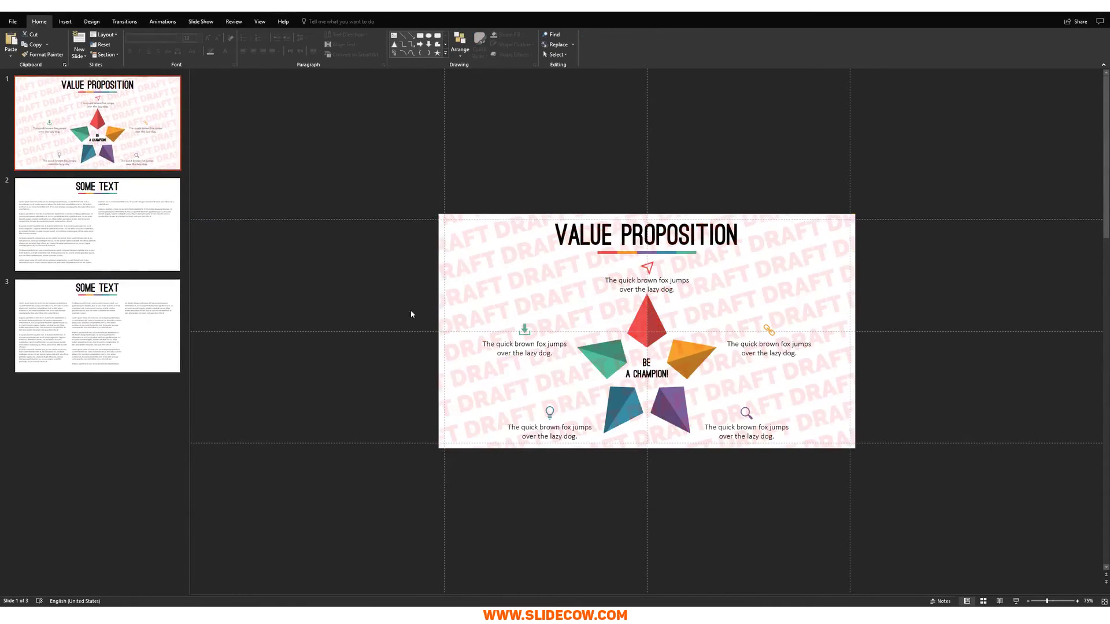
Copy the faded DRAFT pattern and paste it onto slides 2 and 3, the two SOME TEXT slides
click(535, 300)
key(ctrl+c)
click(97, 224)
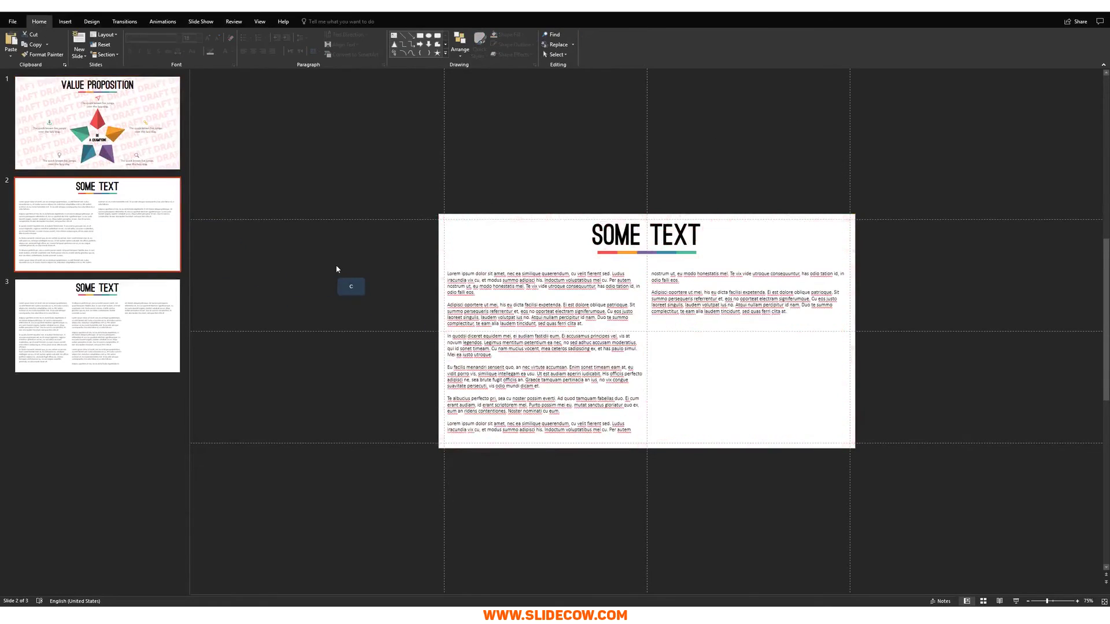
key(ctrl+v)
click(141, 331)
key(ctrl+v)
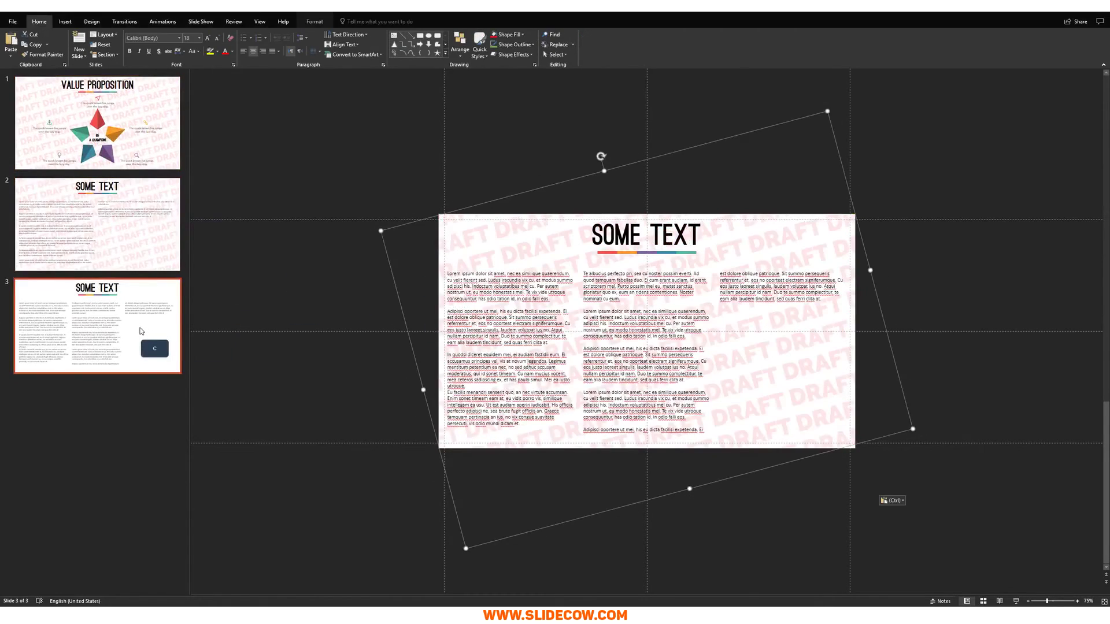
click(140, 331)
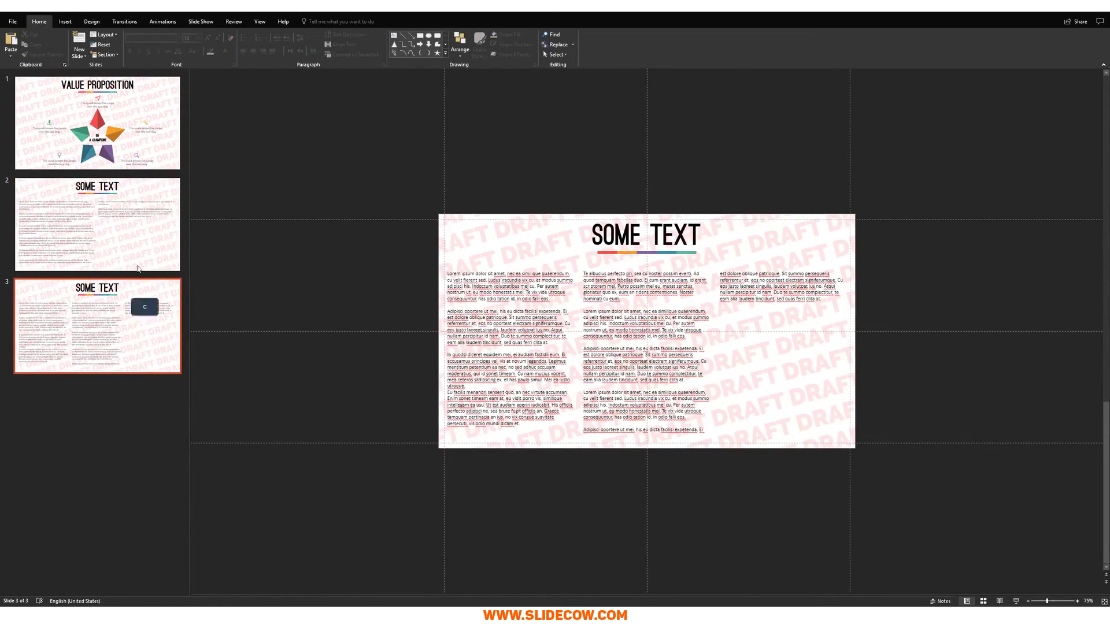
click(148, 237)
click(163, 322)
key(ctrl+v)
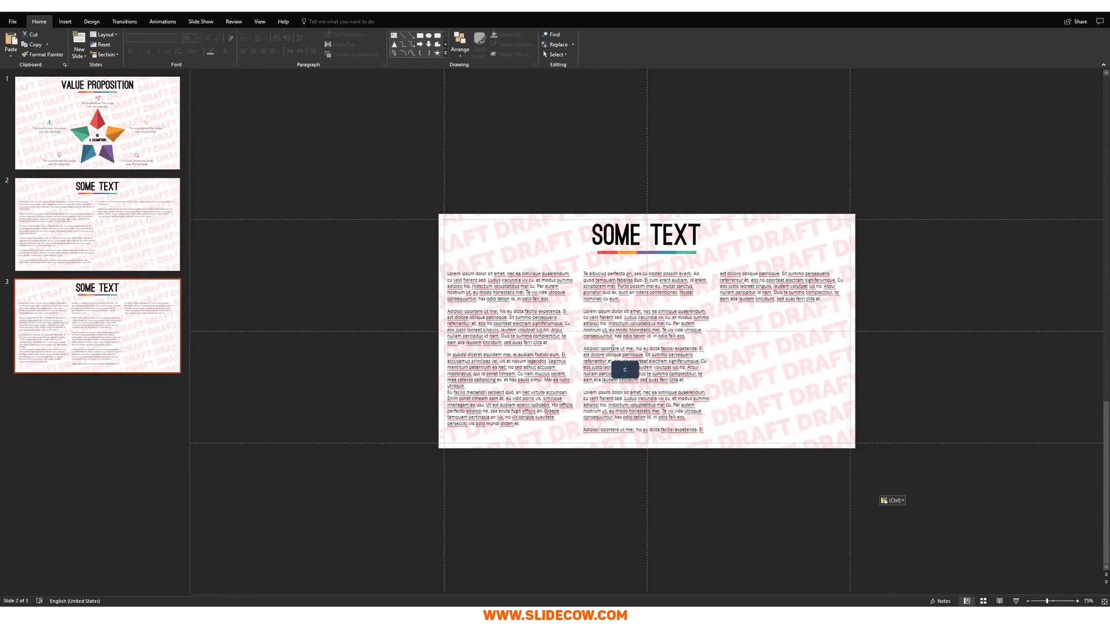
Give the DRAFT pattern on slide 3 a gray theme-colour shape fill
click(565, 254)
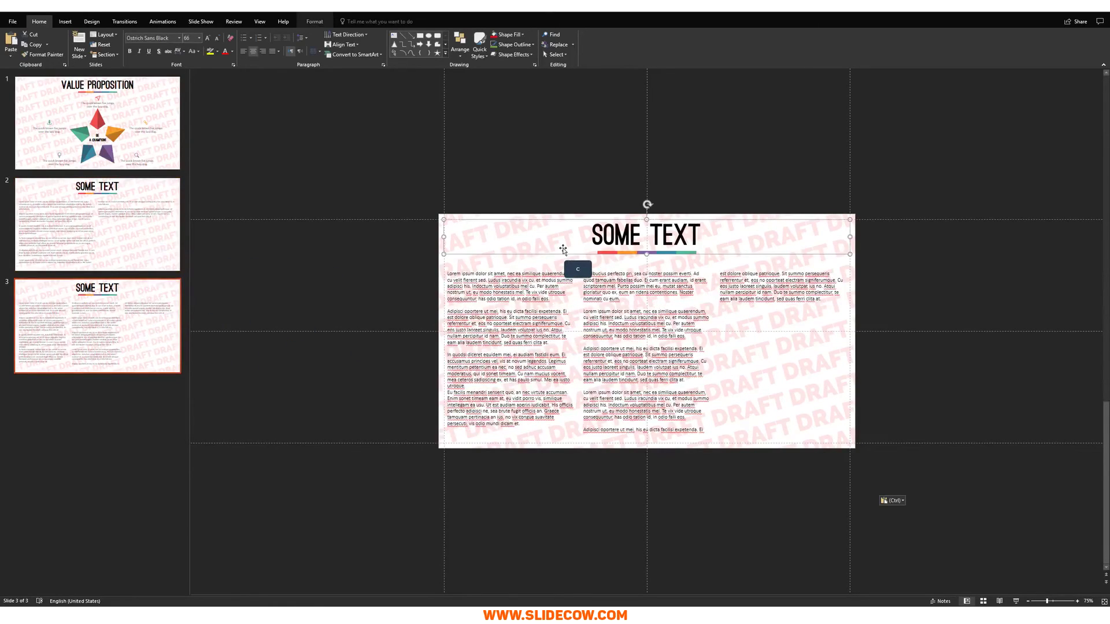
click(859, 277)
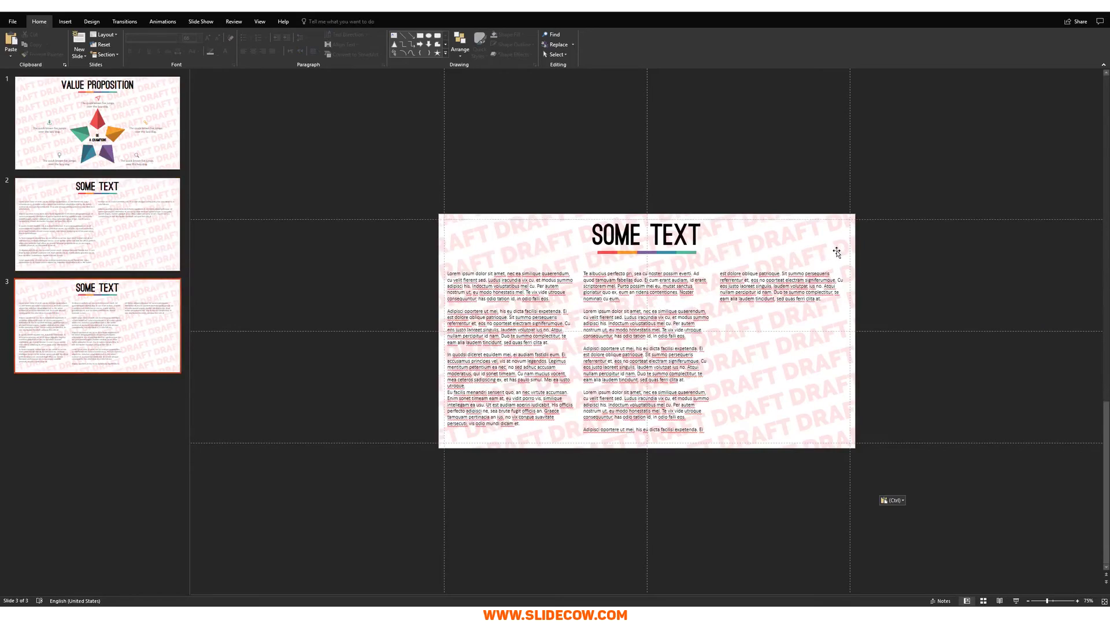
click(837, 253)
click(312, 22)
click(315, 34)
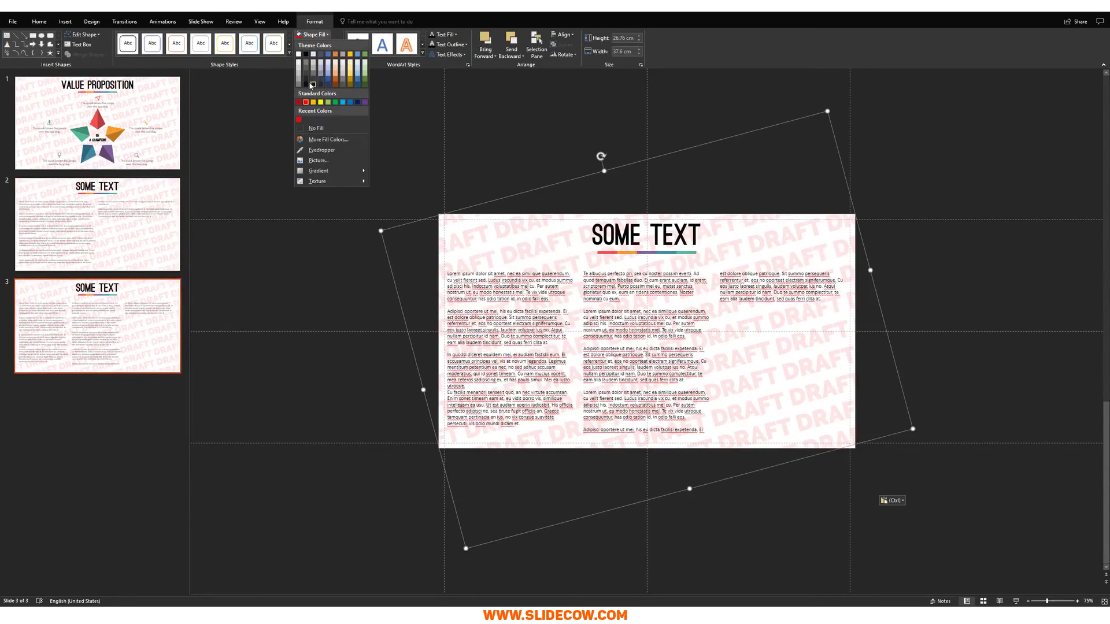
click(475, 208)
click(475, 209)
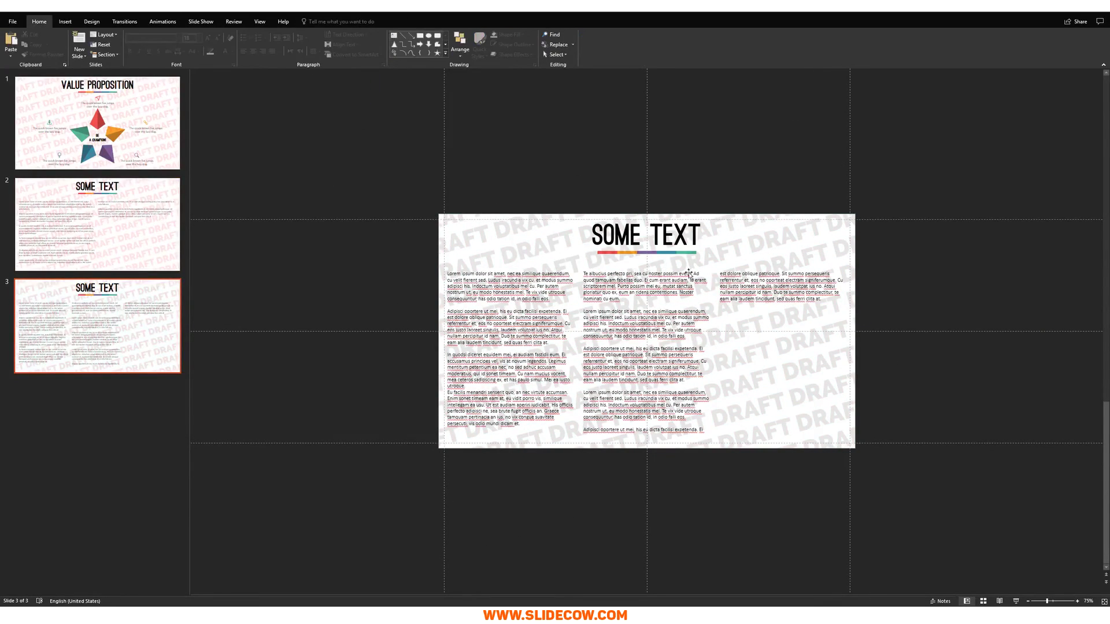
scroll(725, 278, up, 5)
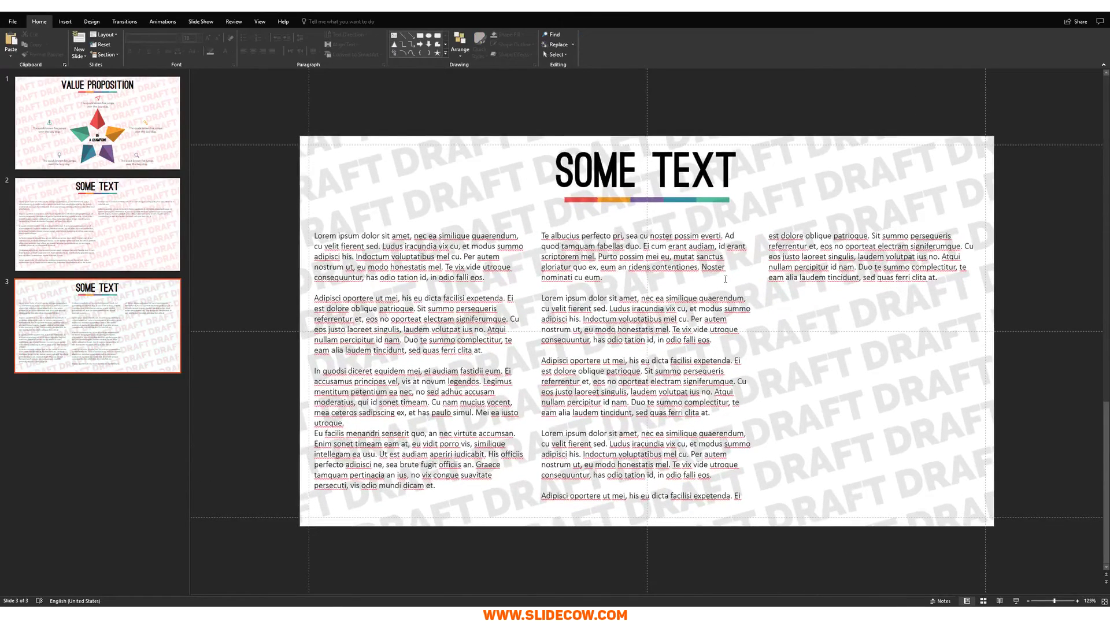